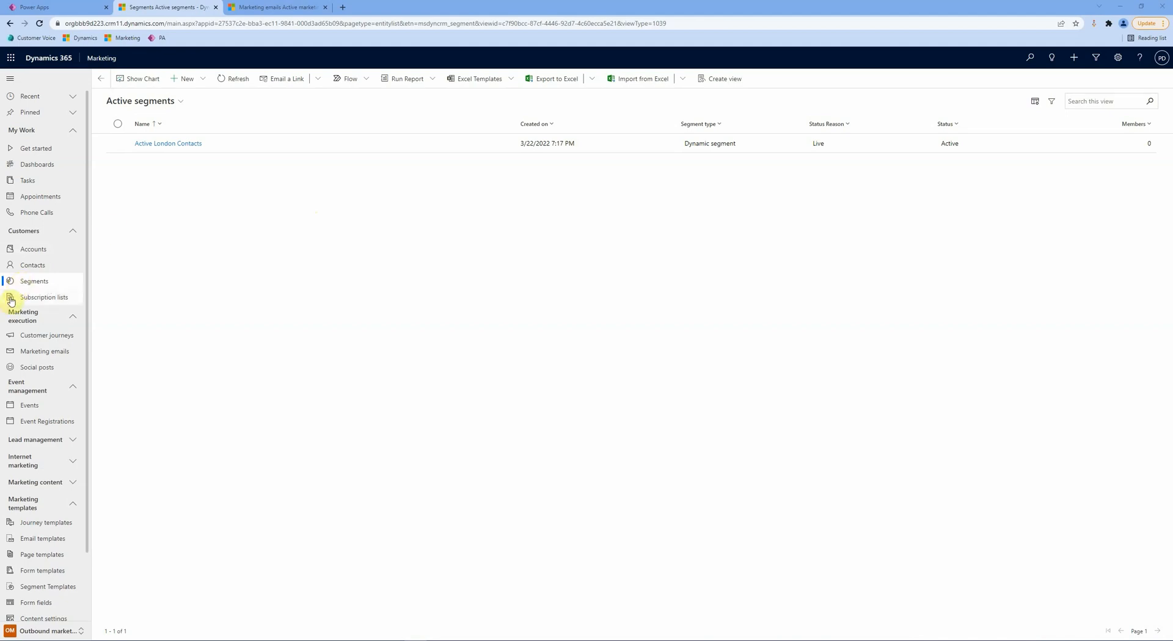
Step: Begin creating a new segment from the Active segments view
left_click(193, 83)
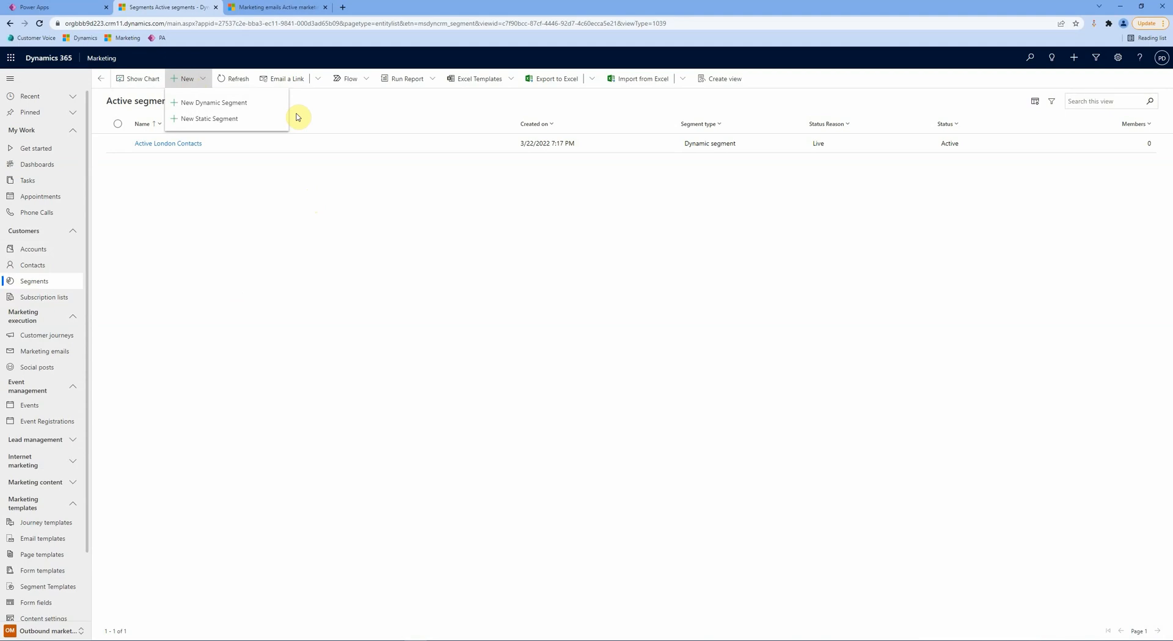
Step: Create a template-free dynamic segment named 'Active London Contacts' with a Contact query block
left_click(254, 104)
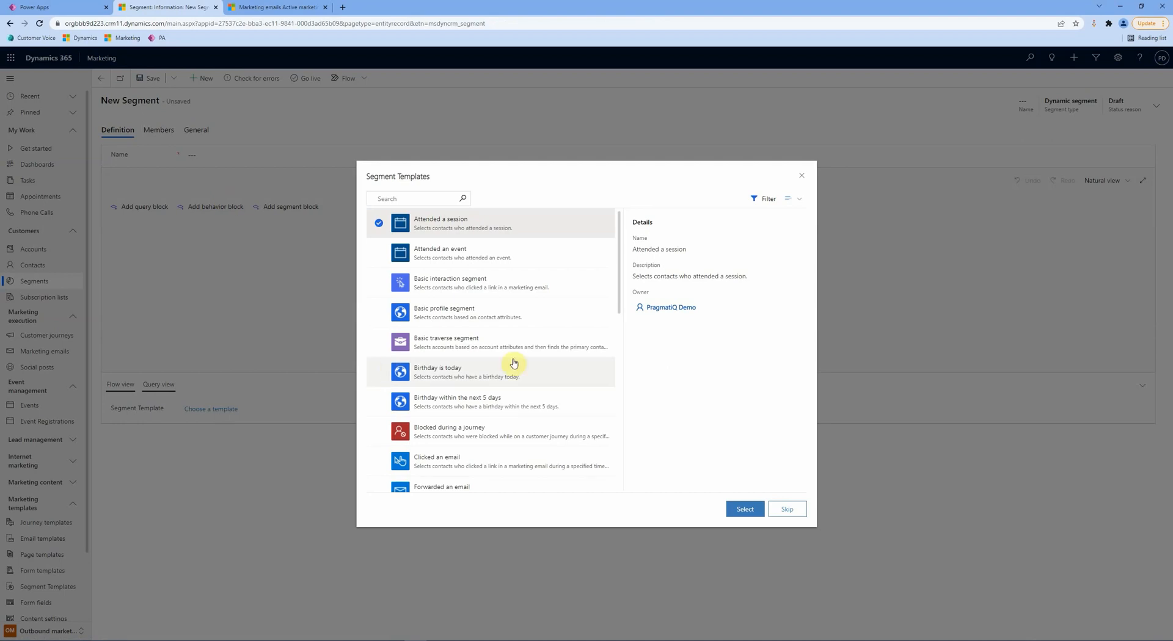
left_click(788, 507)
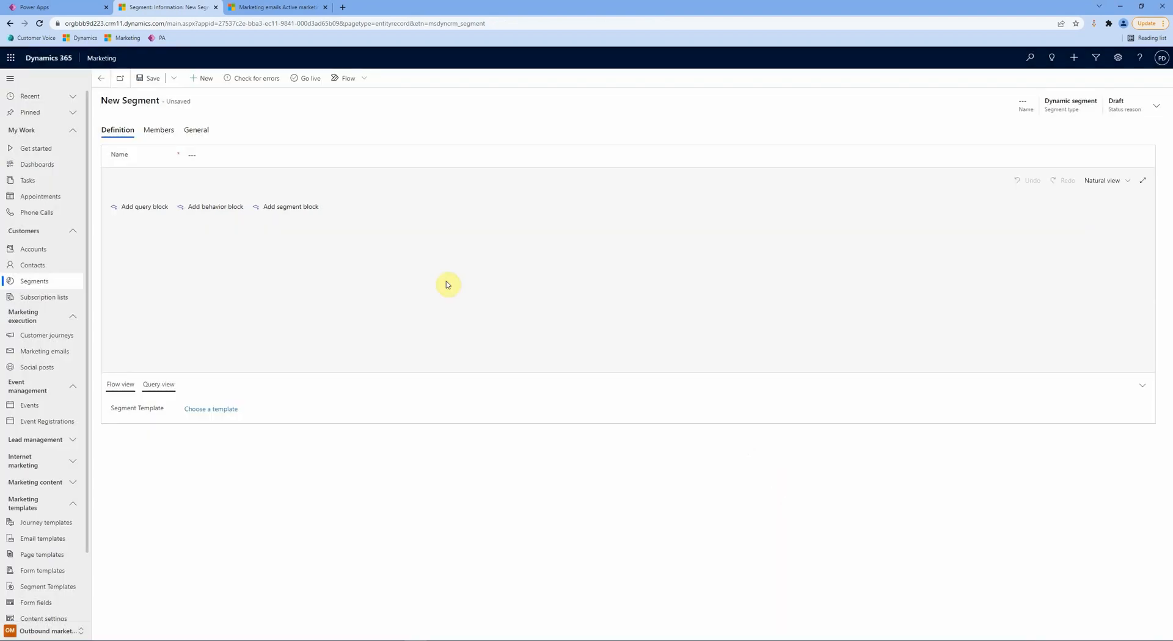
left_click(250, 154)
type("Acti")
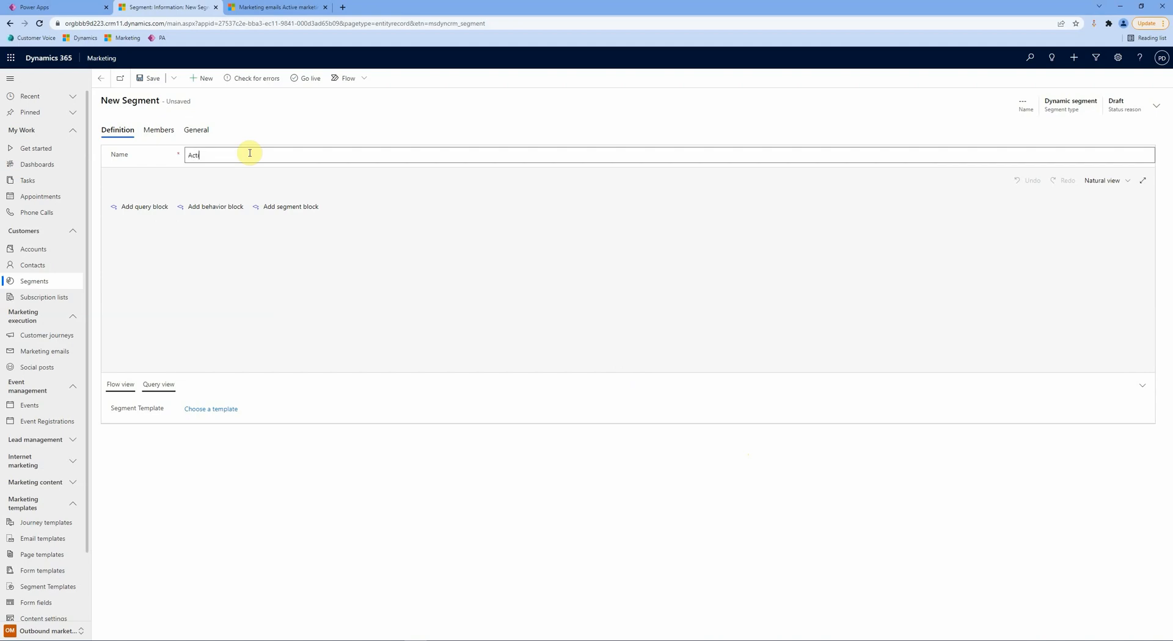
type("ve London Contacts")
left_click(270, 124)
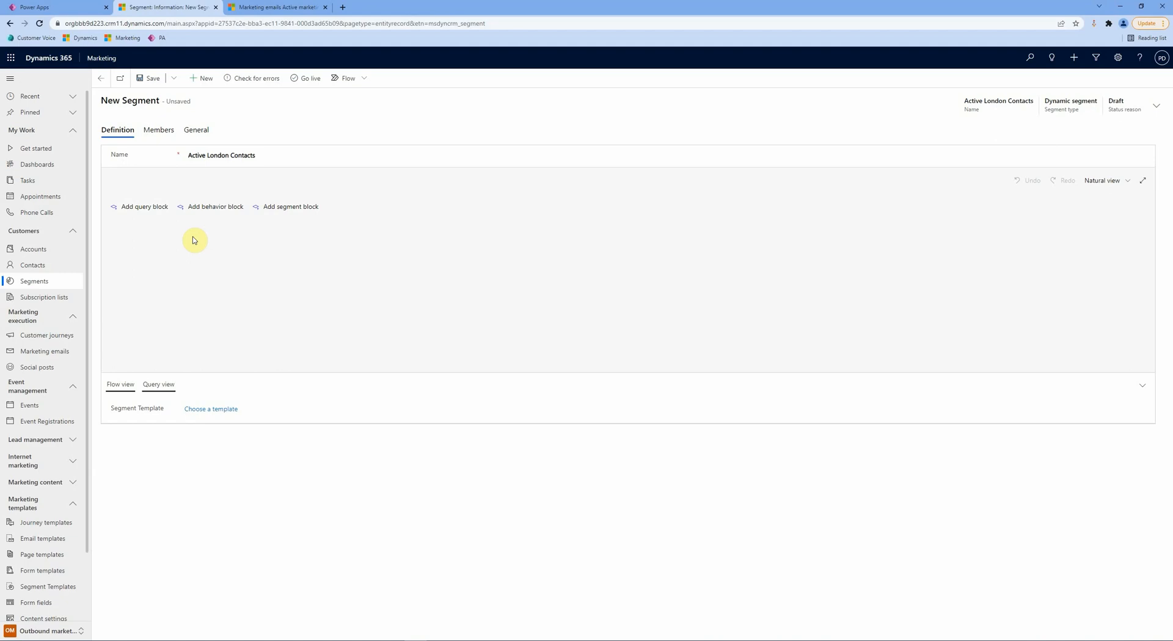
left_click(133, 211)
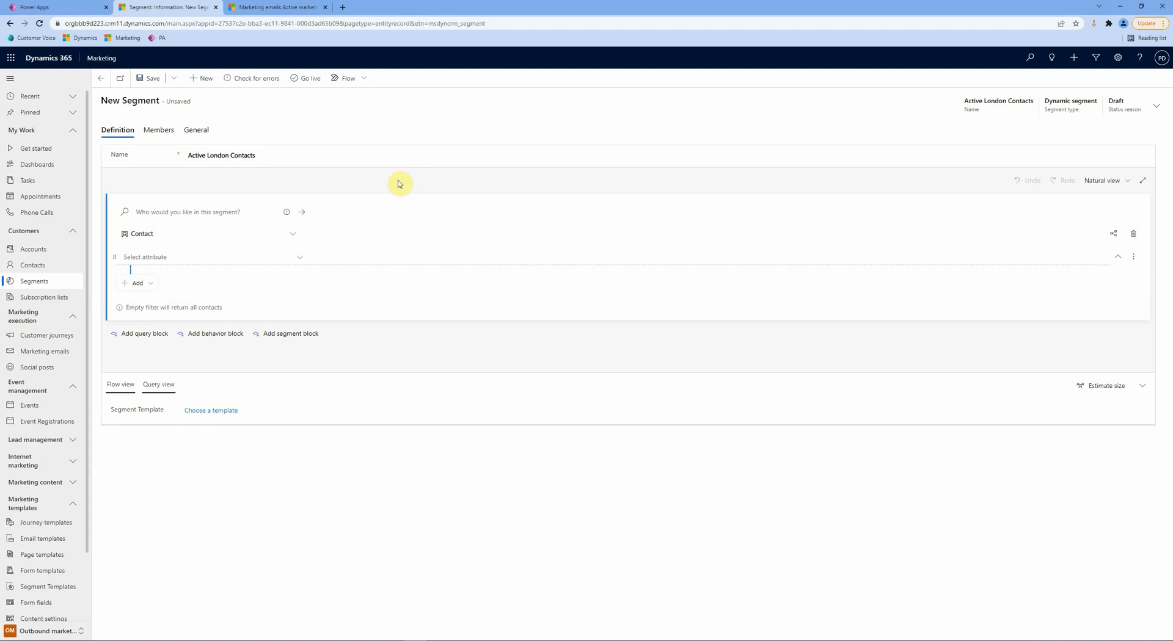
Step: Filter the Contact query on Address 1: City is London
left_click(208, 257)
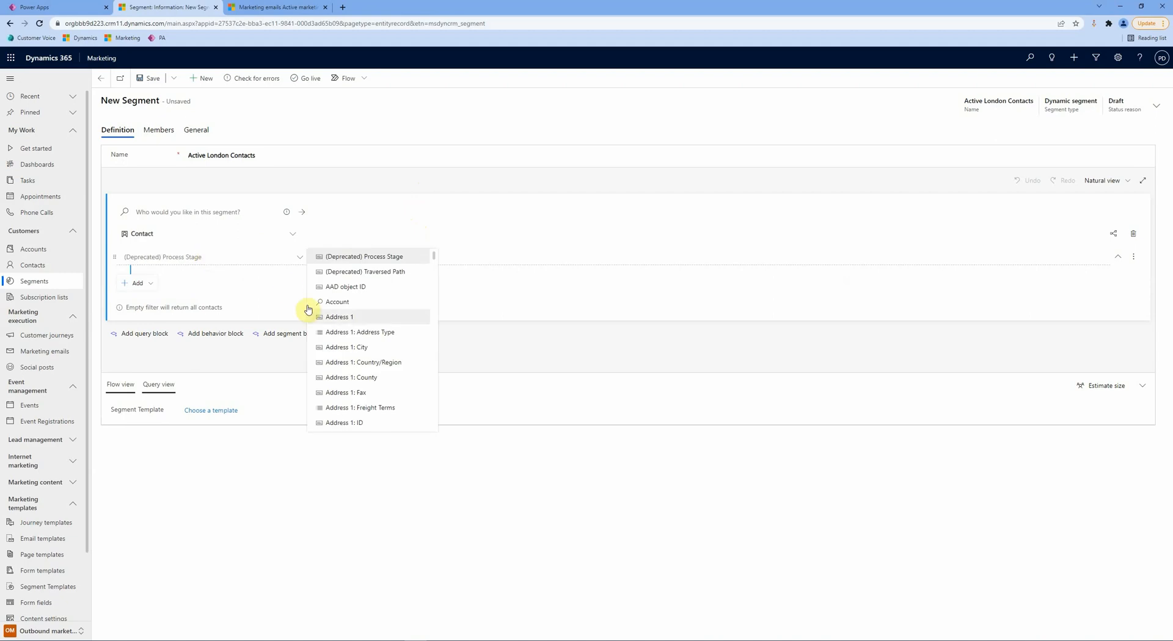
left_click(335, 347)
left_click(451, 257)
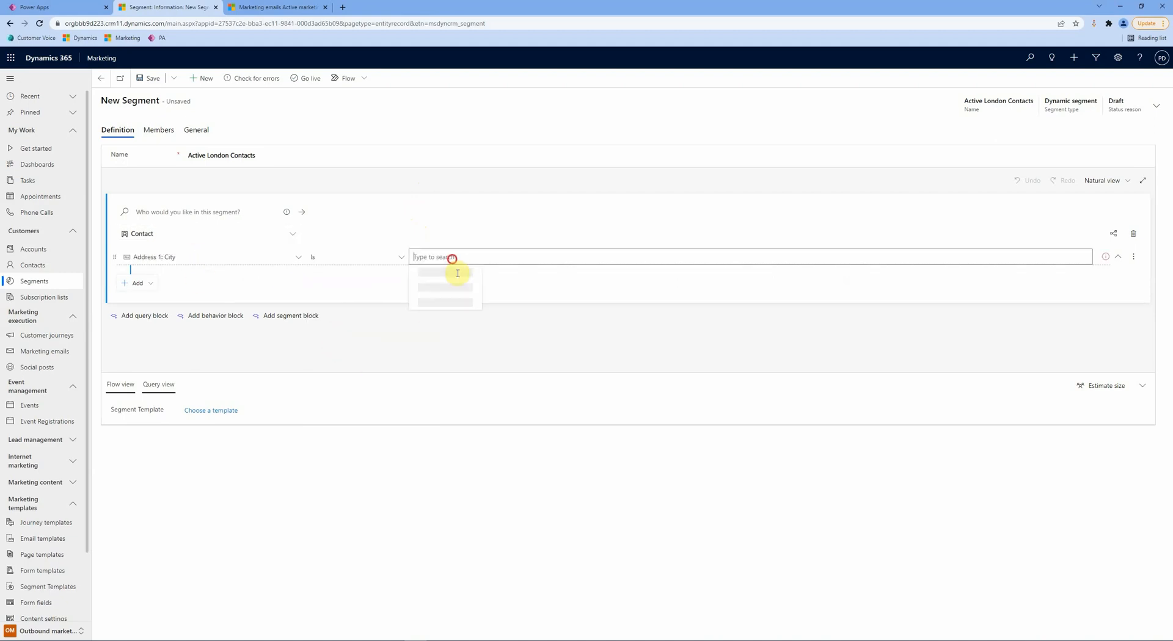
type("London")
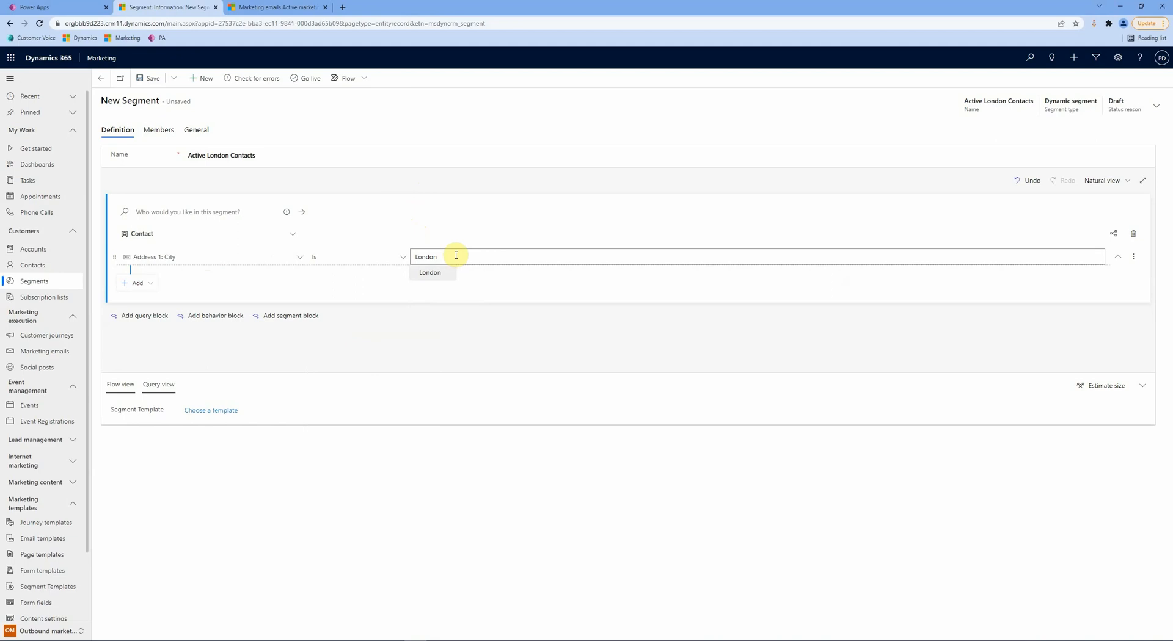
left_click(450, 272)
Step: Add a second Contact condition requiring Status is Active, then save the segment
left_click(146, 286)
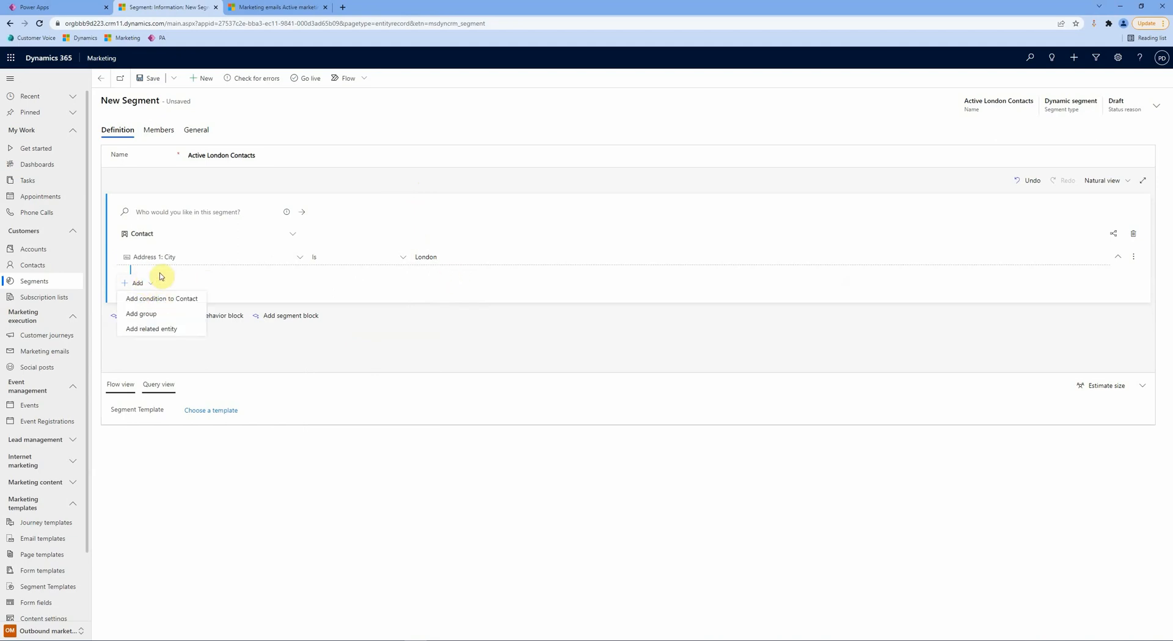
left_click(168, 299)
left_click(195, 284)
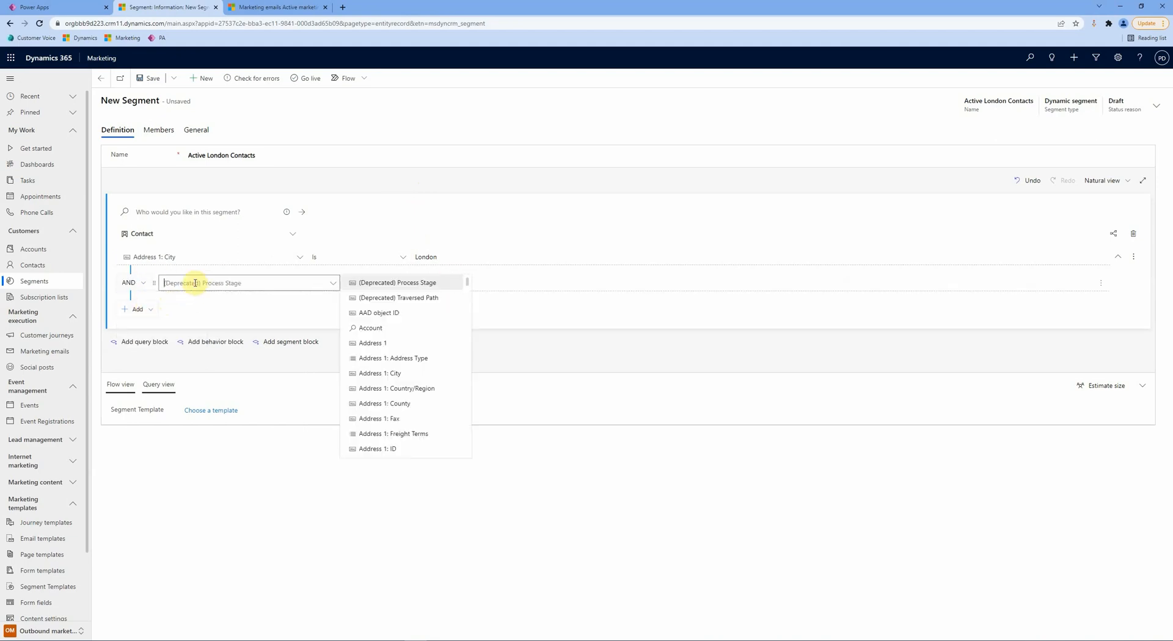
type("stat")
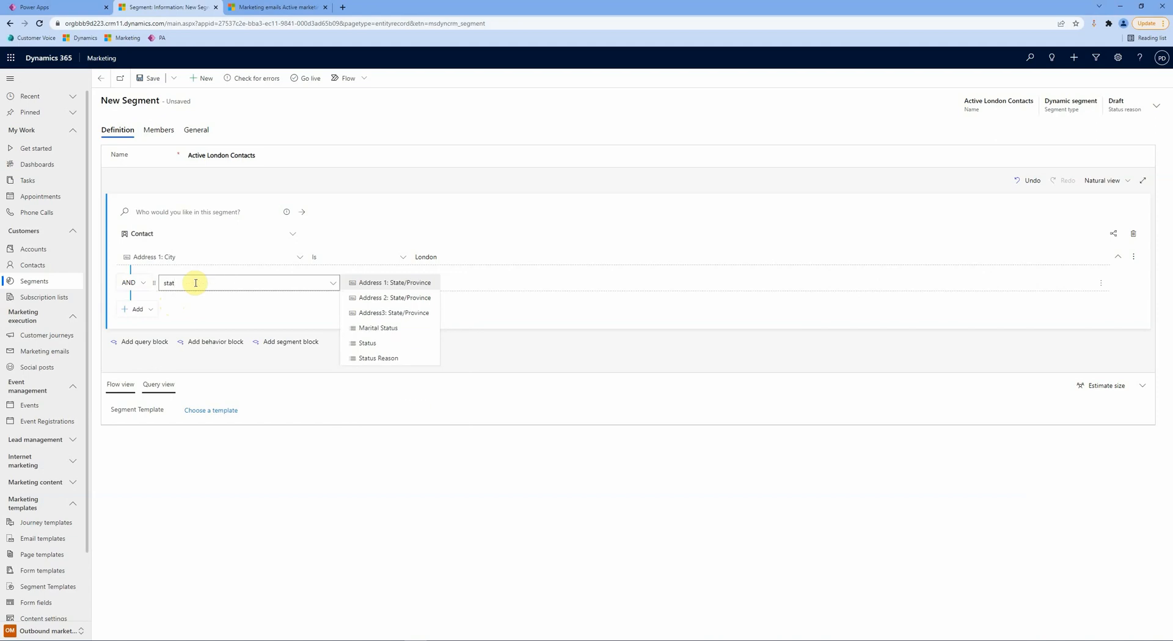
left_click(345, 343)
left_click(480, 284)
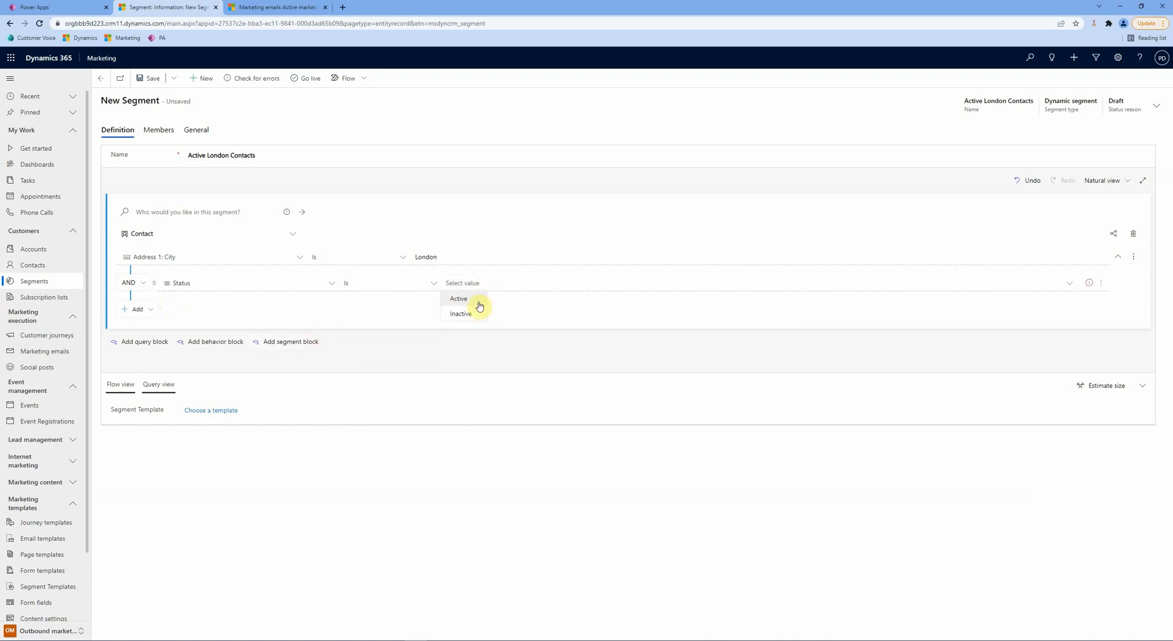
left_click(479, 301)
left_click(140, 309)
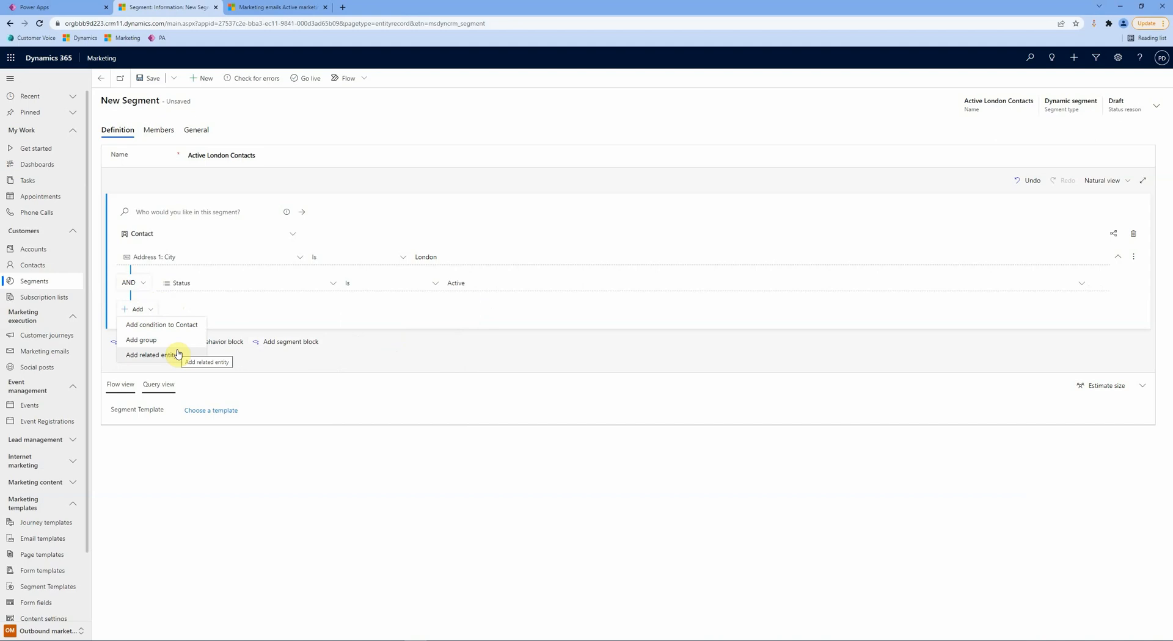
left_click(149, 79)
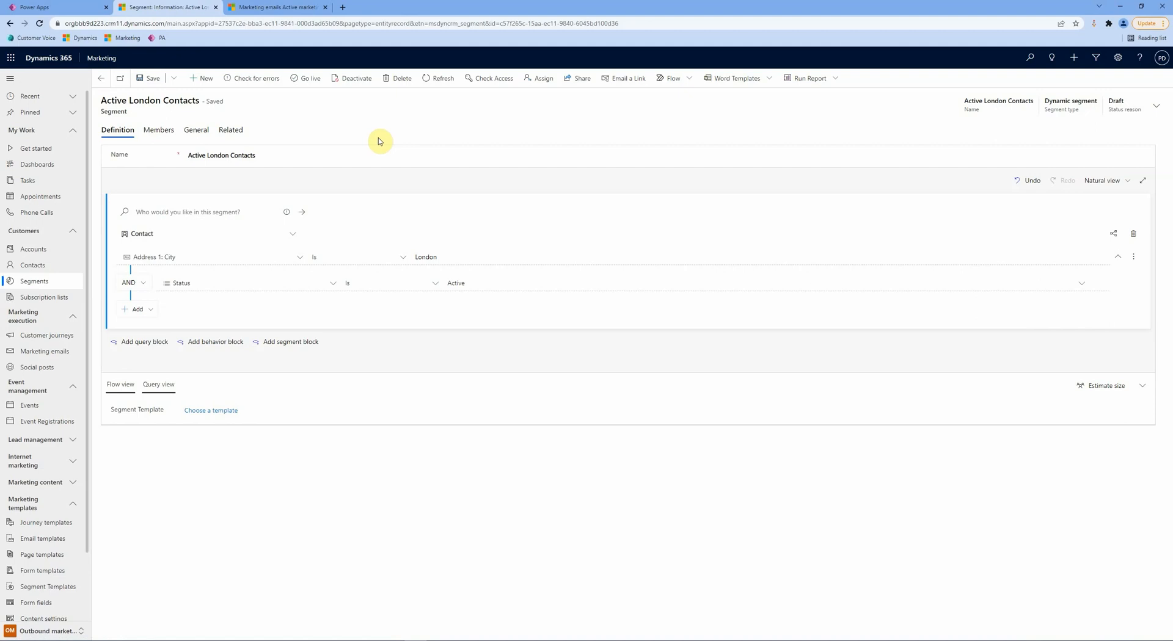
Step: Take the Active London Contacts segment live and check its 1 member
left_click(305, 78)
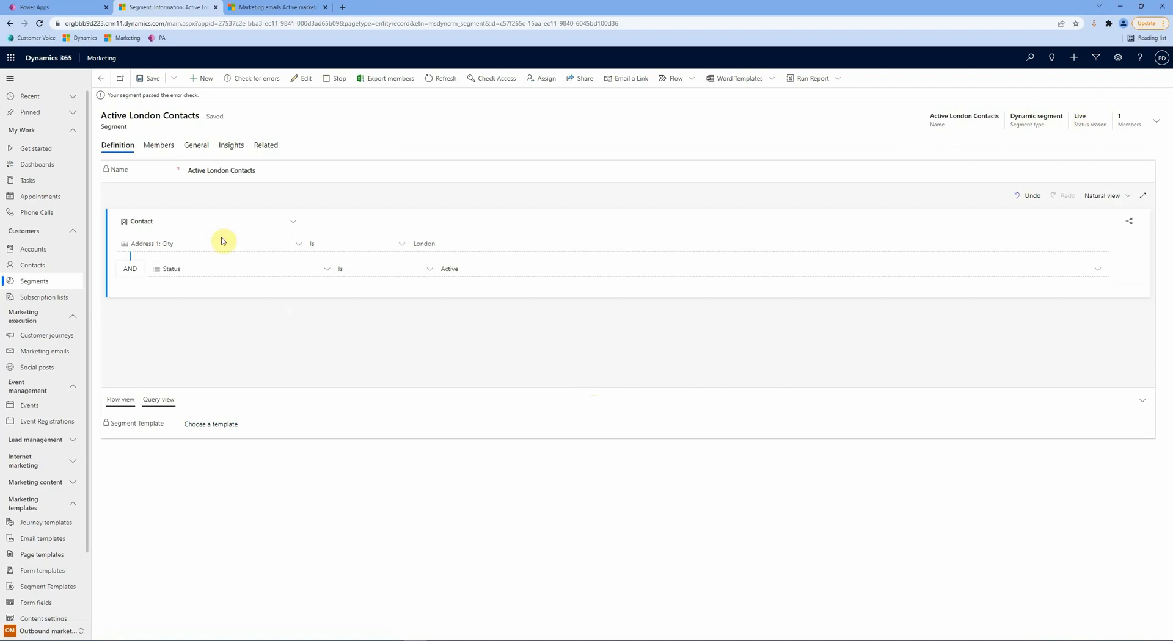
left_click(159, 146)
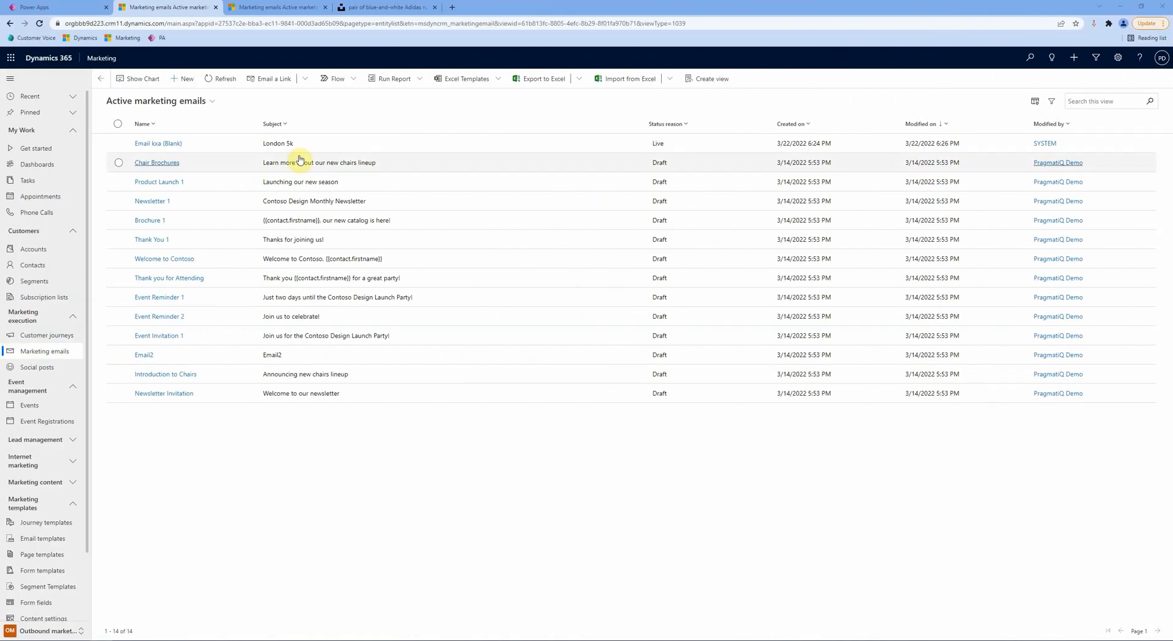
Step: From the marketing emails list, create a blank email with no template, Email I79 (Blank)
left_click(44, 359)
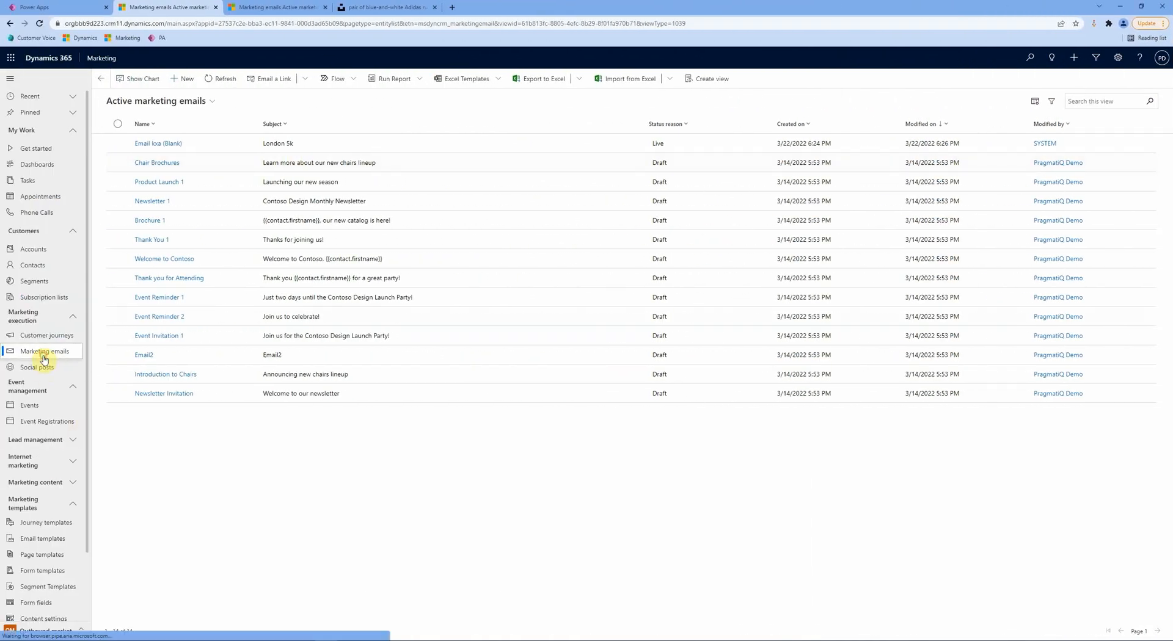
left_click(181, 80)
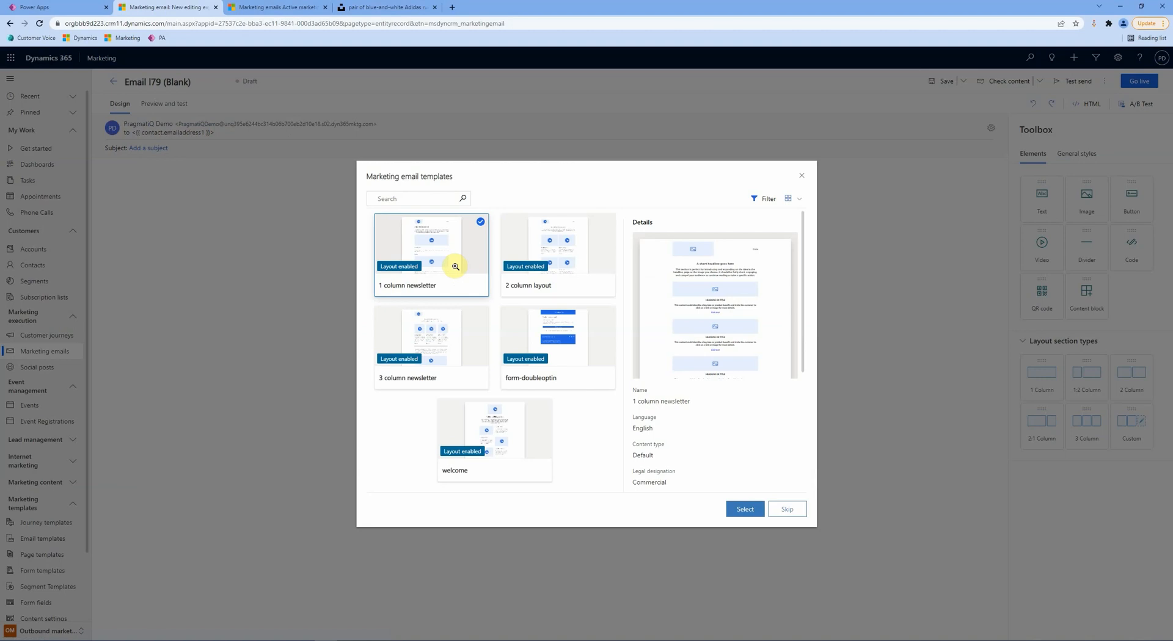
left_click(780, 507)
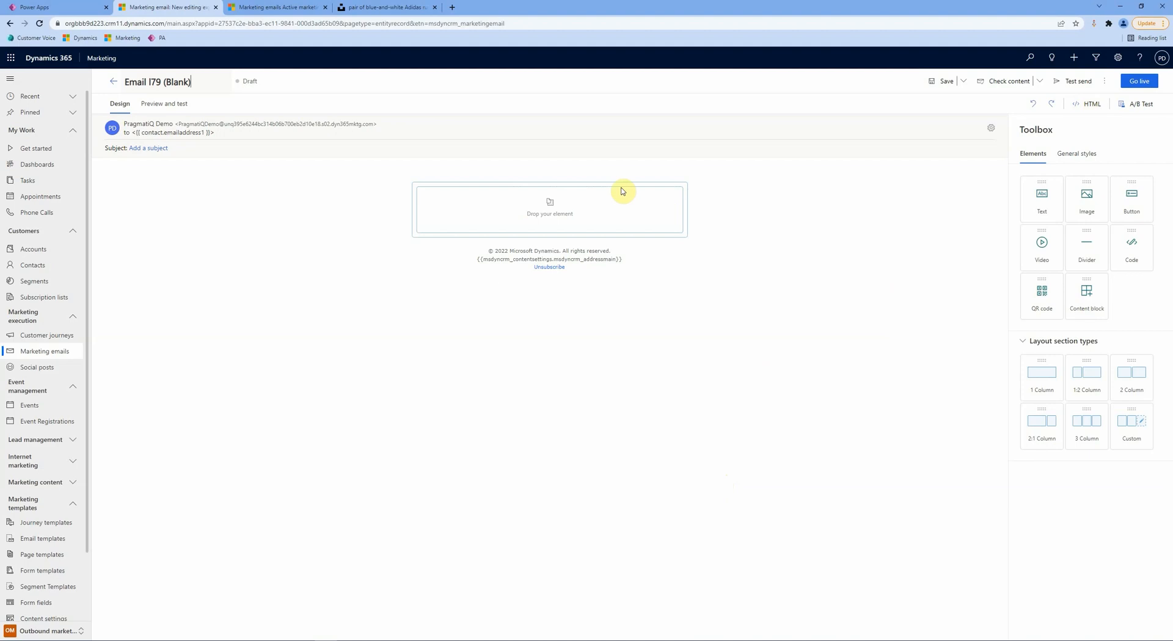
Step: Enter 'London Fun Run 5K' as the email's subject in the header settings
left_click(363, 147)
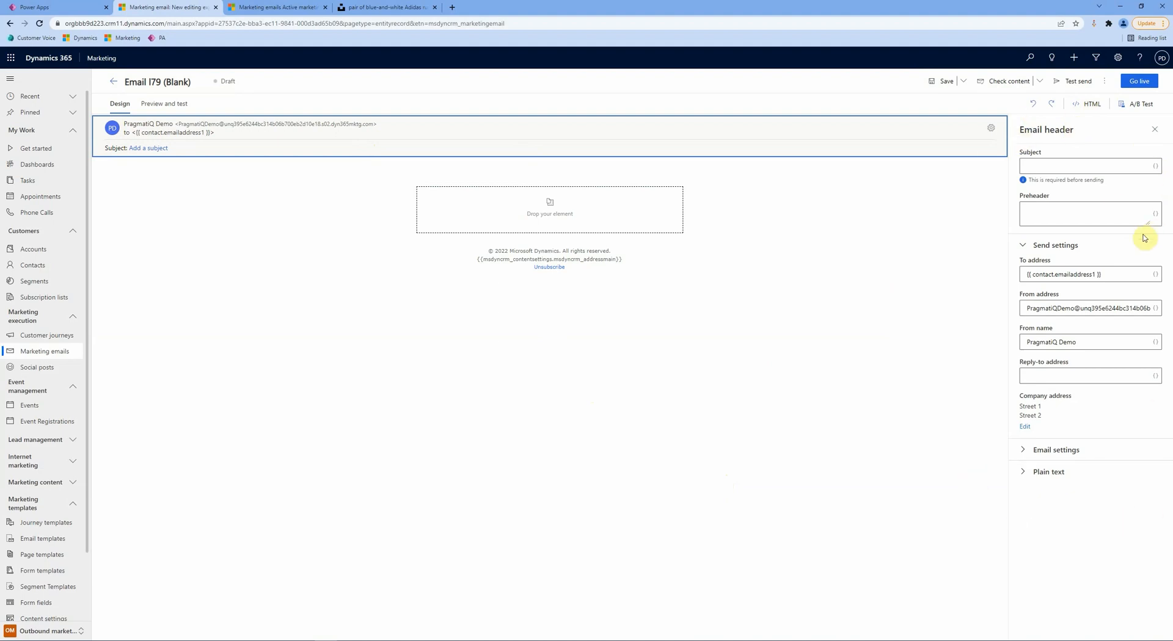
left_click(1048, 161)
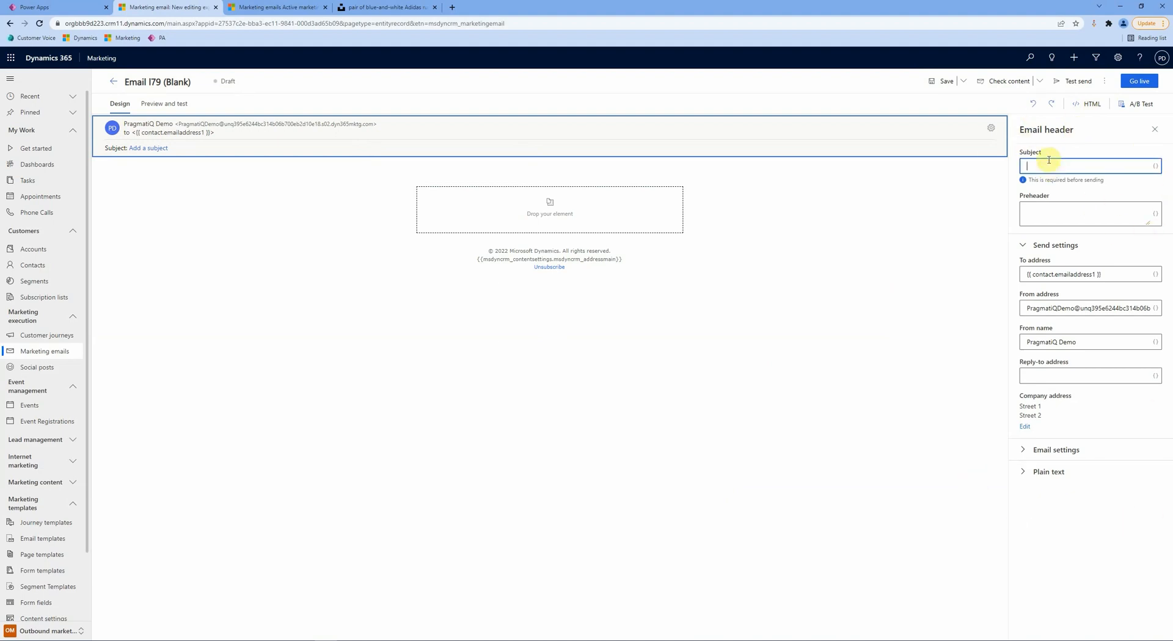
type("London Fun Run 54K")
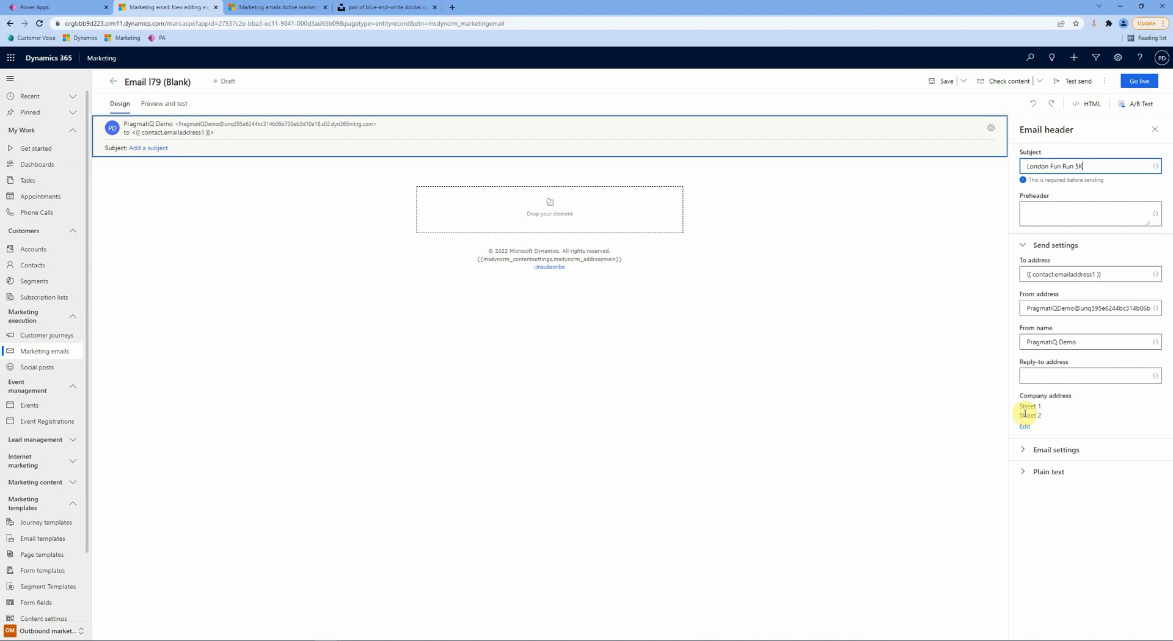
left_click(703, 368)
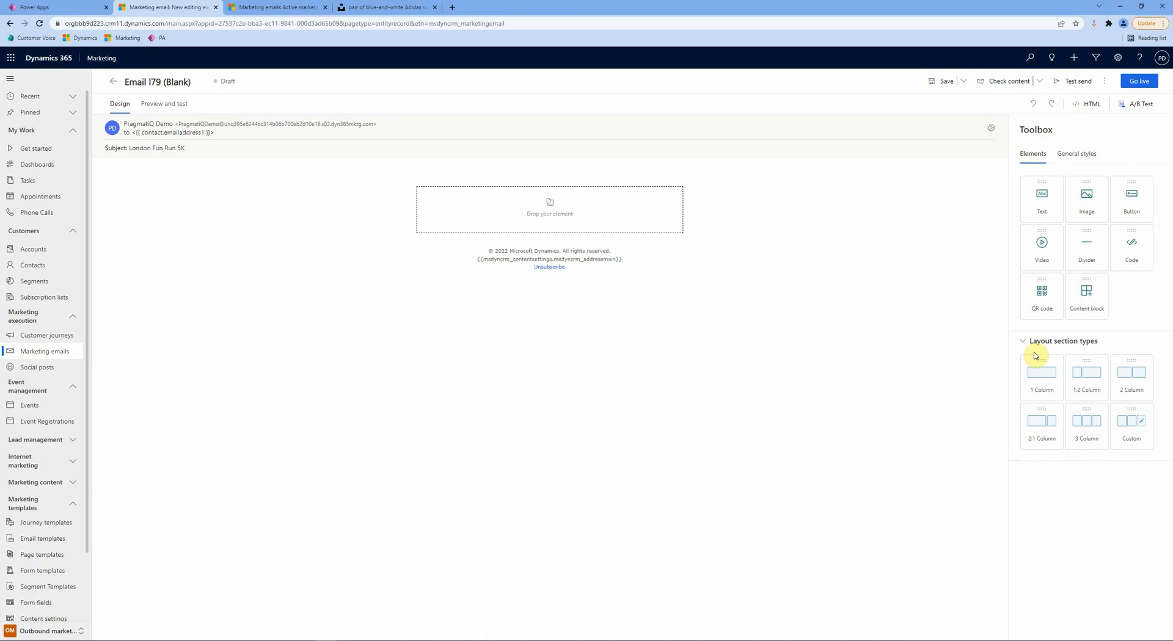
Step: Drag a 1 Column layout below the existing sections, giving the email three empty sections
left_click_drag(1035, 357, 553, 238)
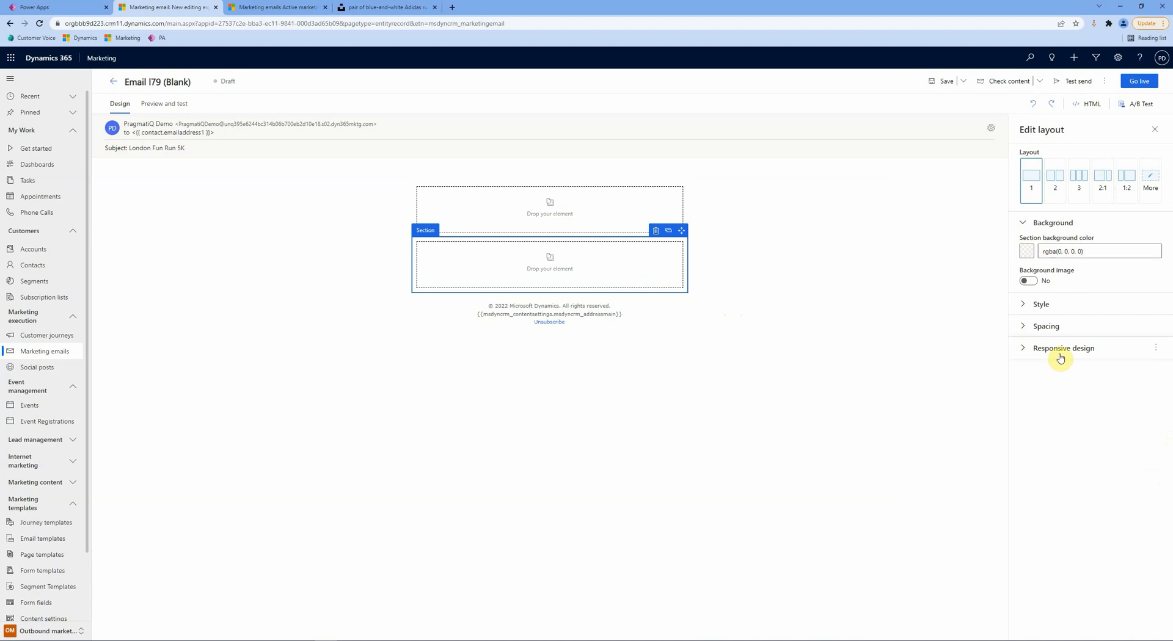
left_click(1039, 304)
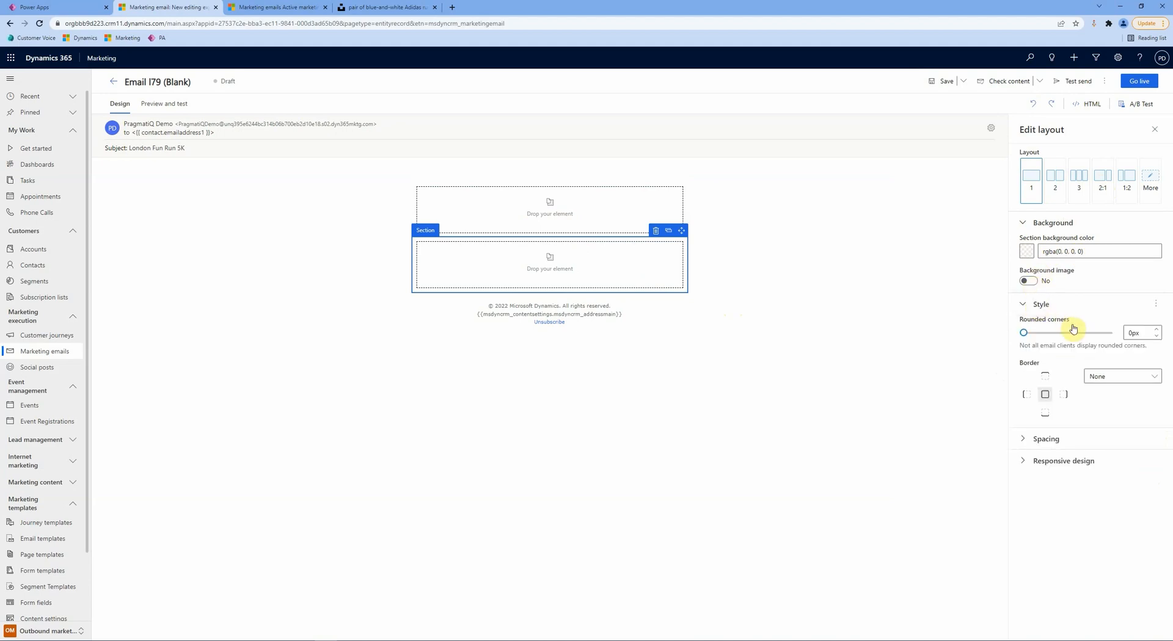
left_click(1072, 438)
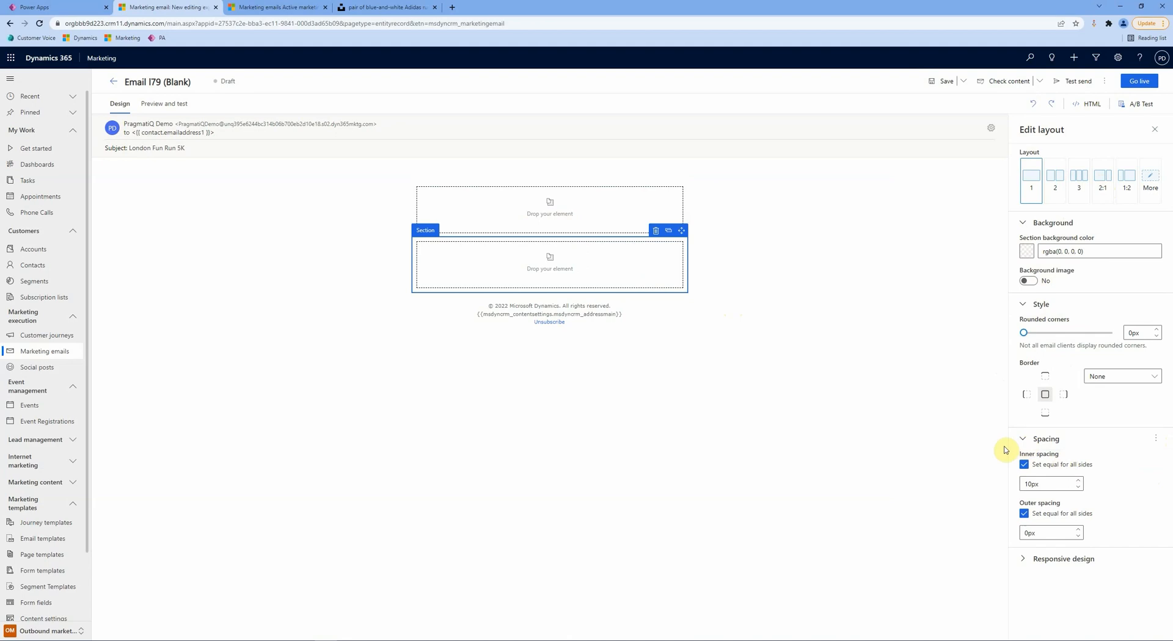
left_click(1149, 132)
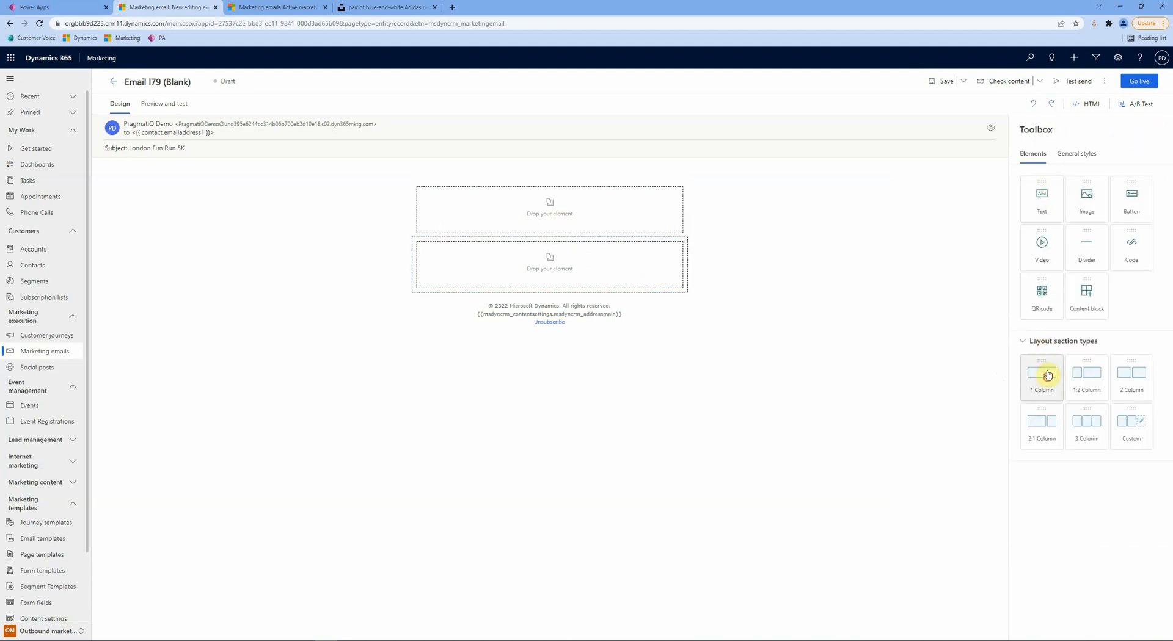
left_click_drag(1045, 375, 522, 307)
left_click(883, 369)
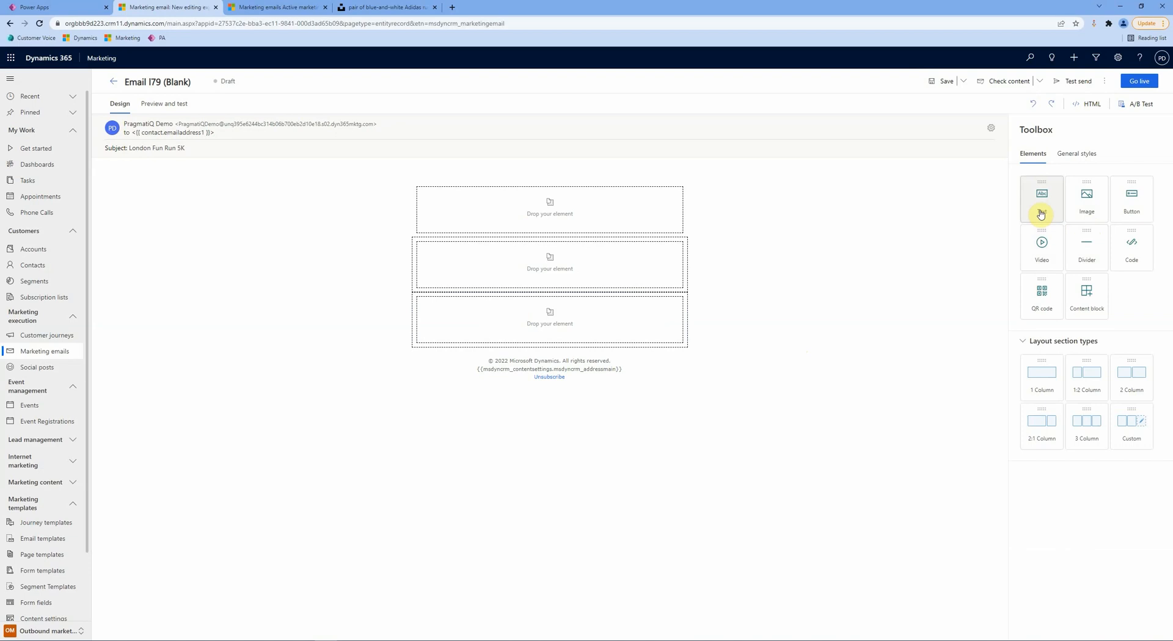
Step: Add a text block to the first section reading 'London Fun Run - 5KM'
left_click_drag(1041, 214, 555, 203)
left_click(537, 194)
type("L")
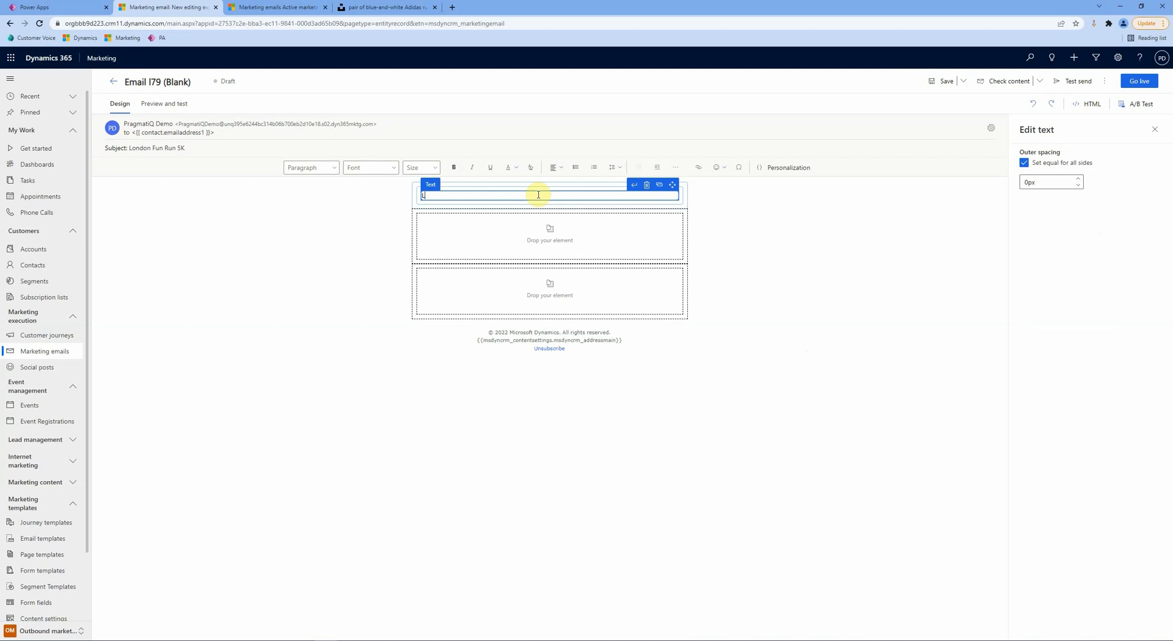
key("BackSpace")
type("London Fun Run - 5KM")
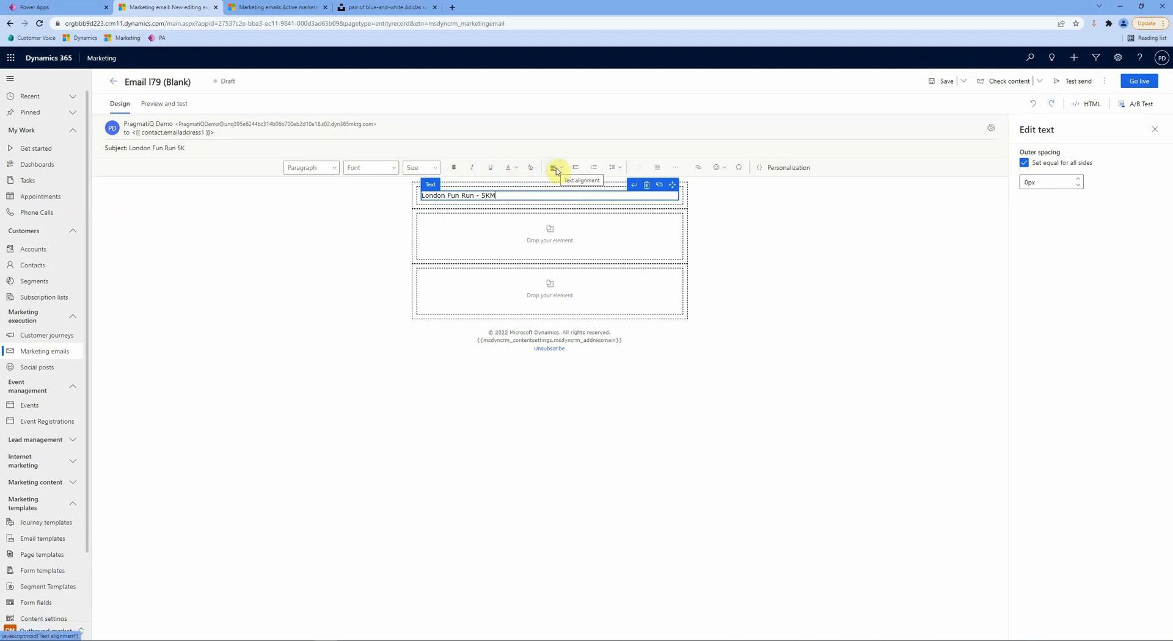
Step: Format the heading as size 28, bold, and centre-aligned
left_click_drag(513, 196, 408, 193)
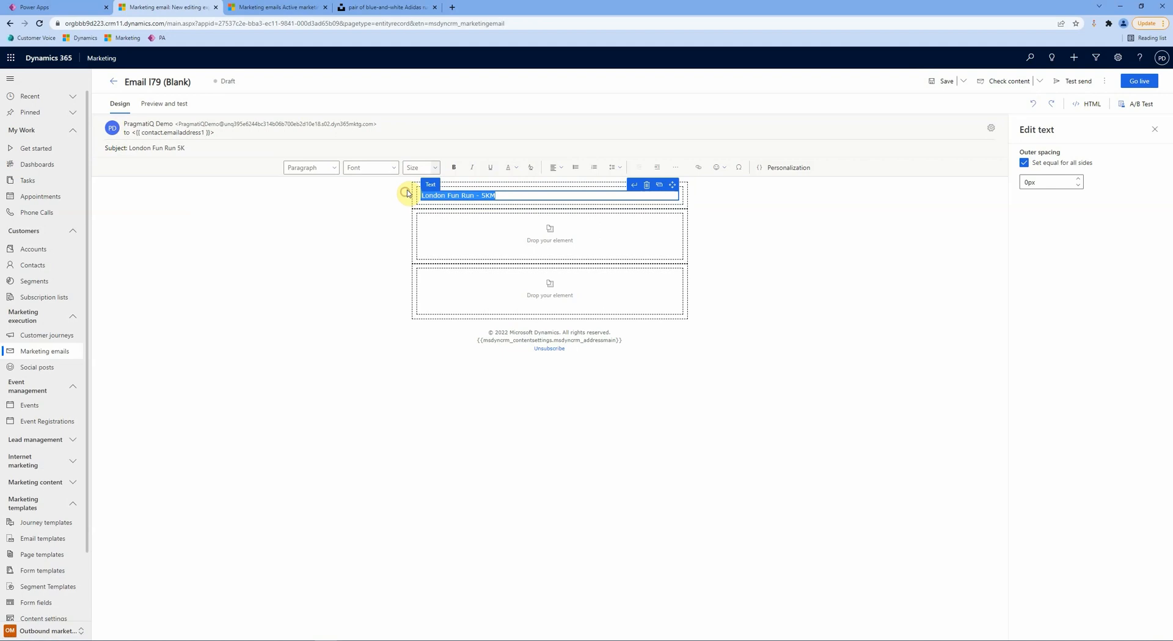
left_click(420, 167)
scroll(435, 220, "down", 3)
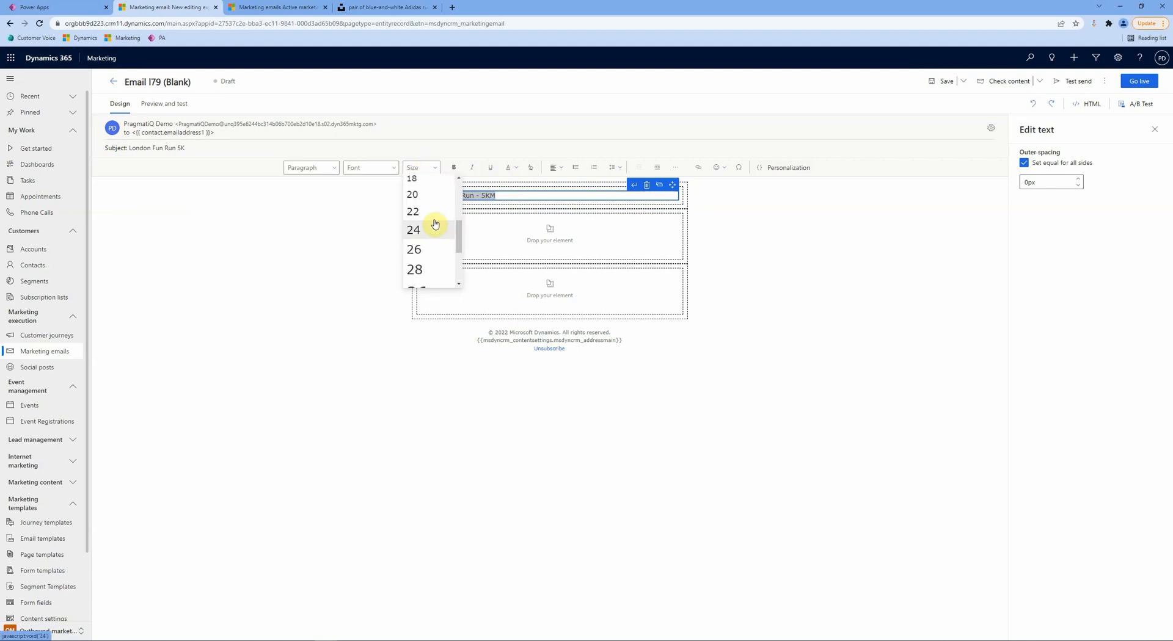
left_click(427, 269)
left_click(453, 167)
left_click(552, 168)
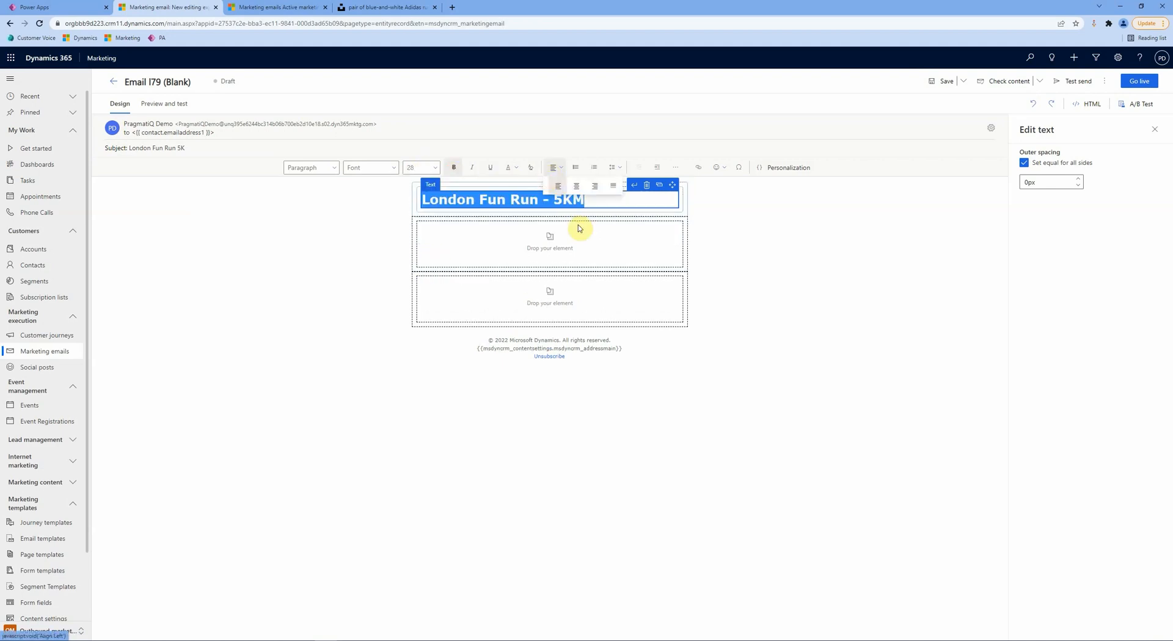
left_click(576, 186)
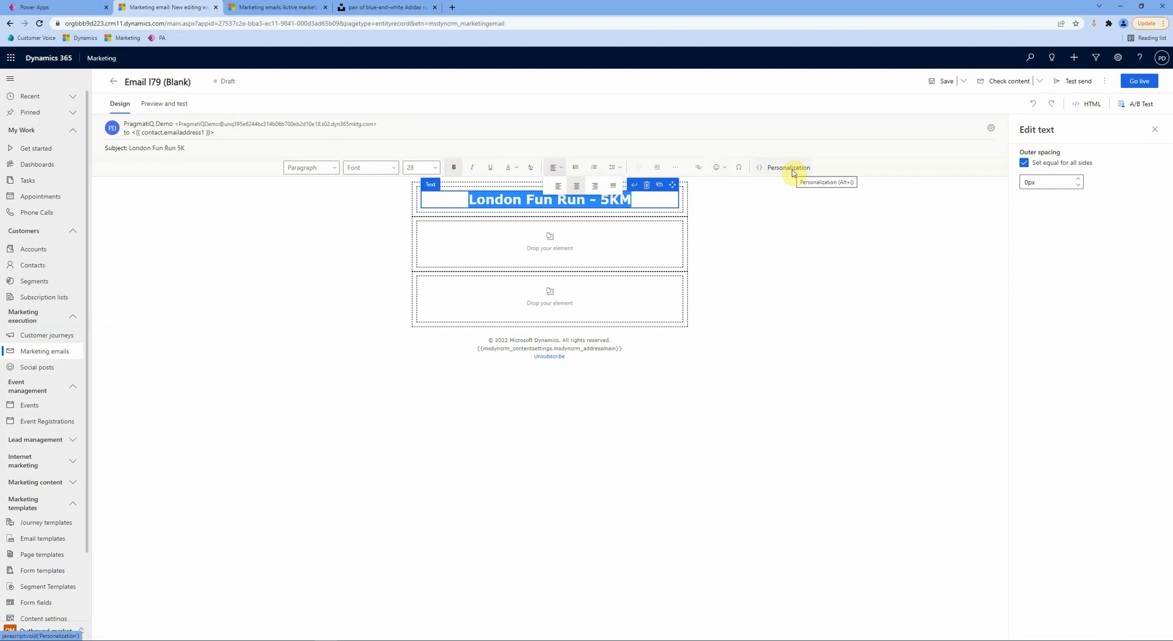
Step: Add a text block below the heading that starts with 'Dear'
left_click(816, 258)
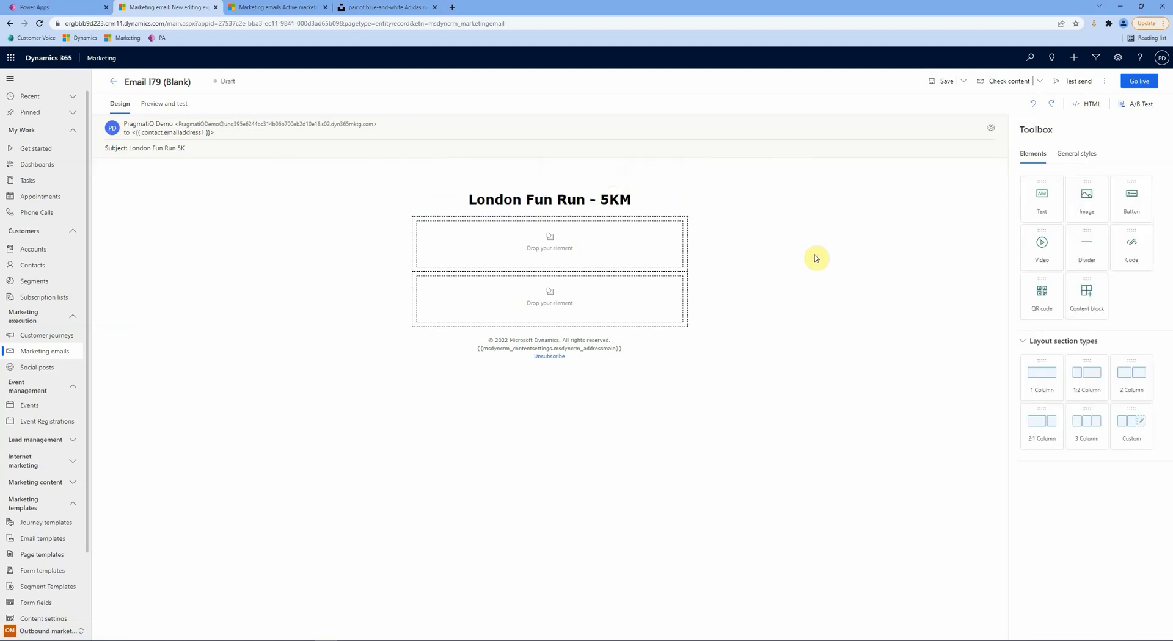
left_click_drag(1038, 200, 546, 267)
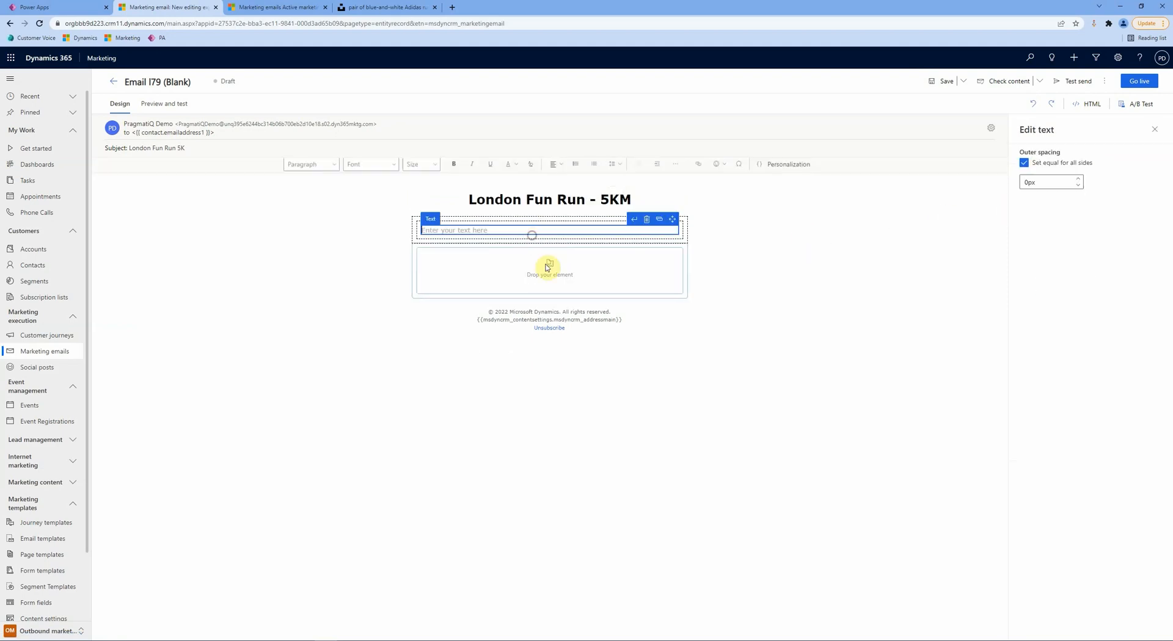
left_click(518, 230)
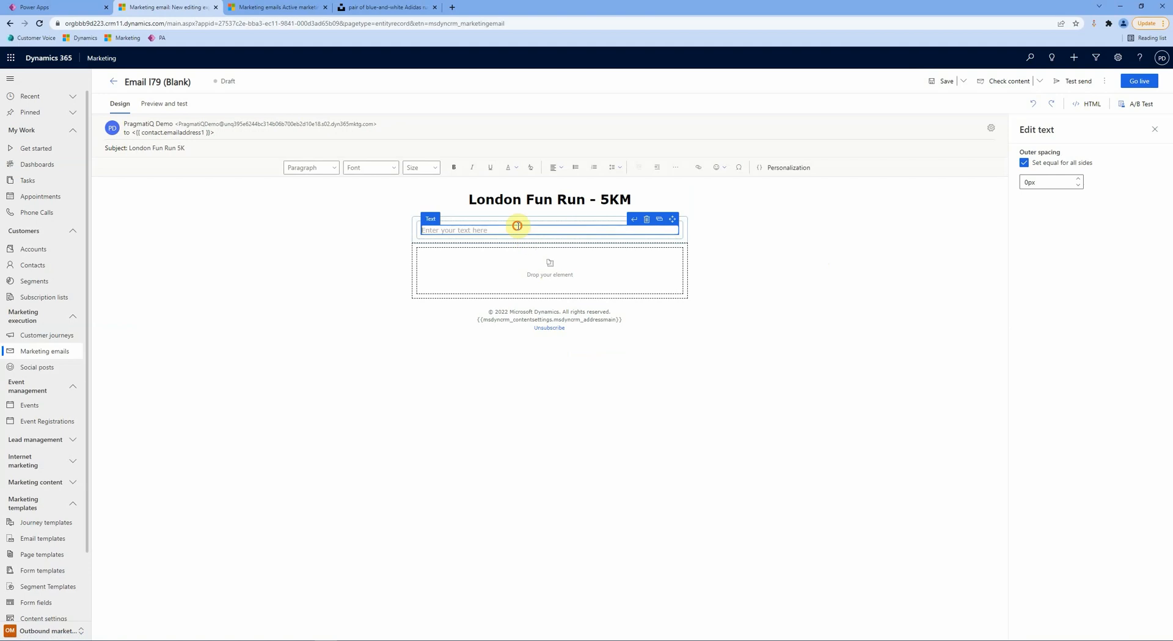
type("Dear")
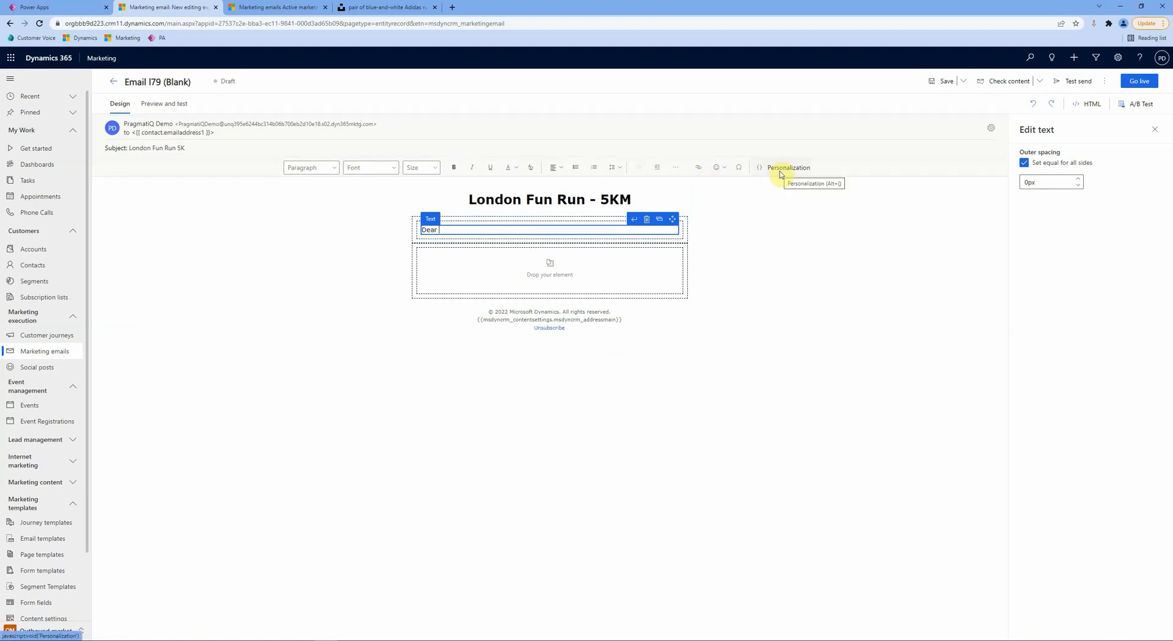
Step: Insert the Contact First Name placeholder after 'Dear' and end the greeting with a comma
left_click(780, 175)
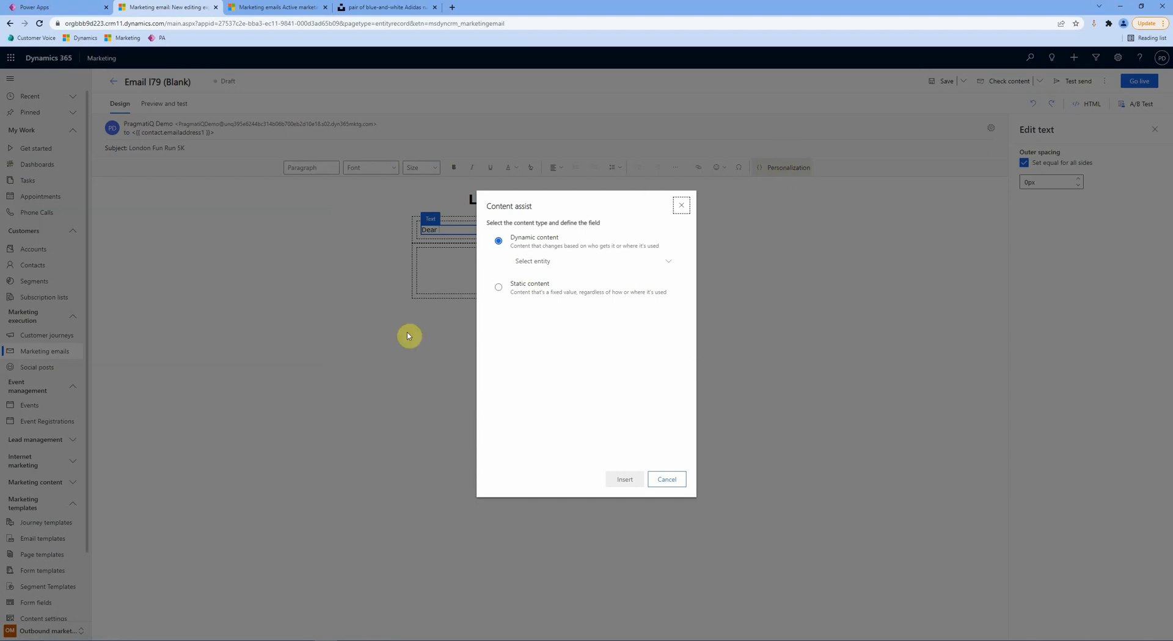
left_click(601, 262)
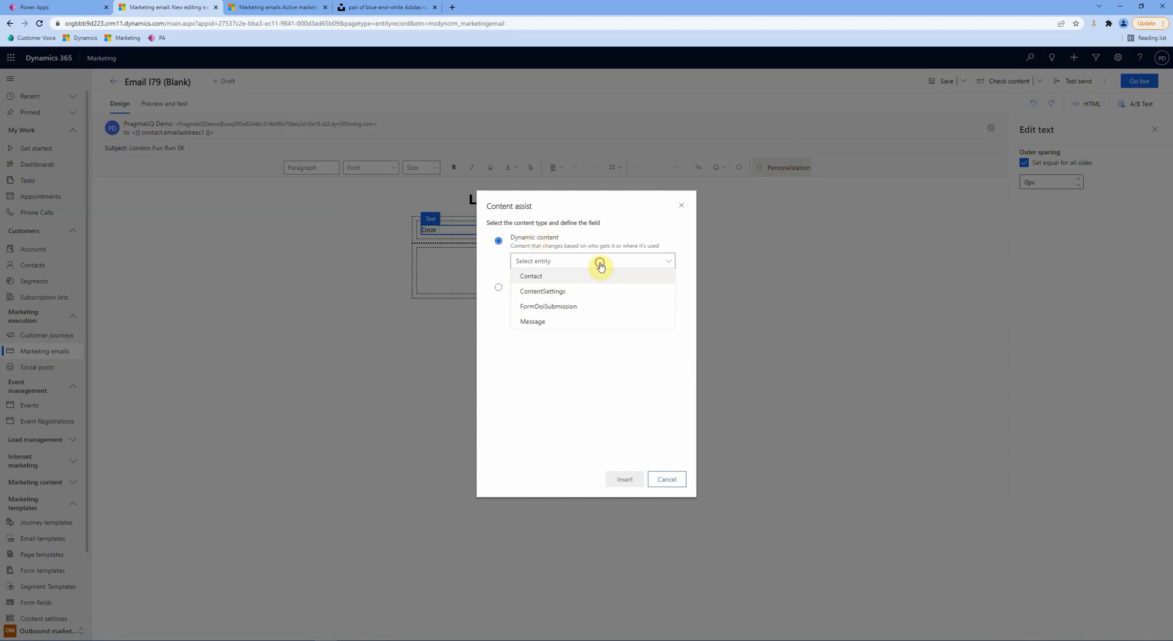
left_click(526, 280)
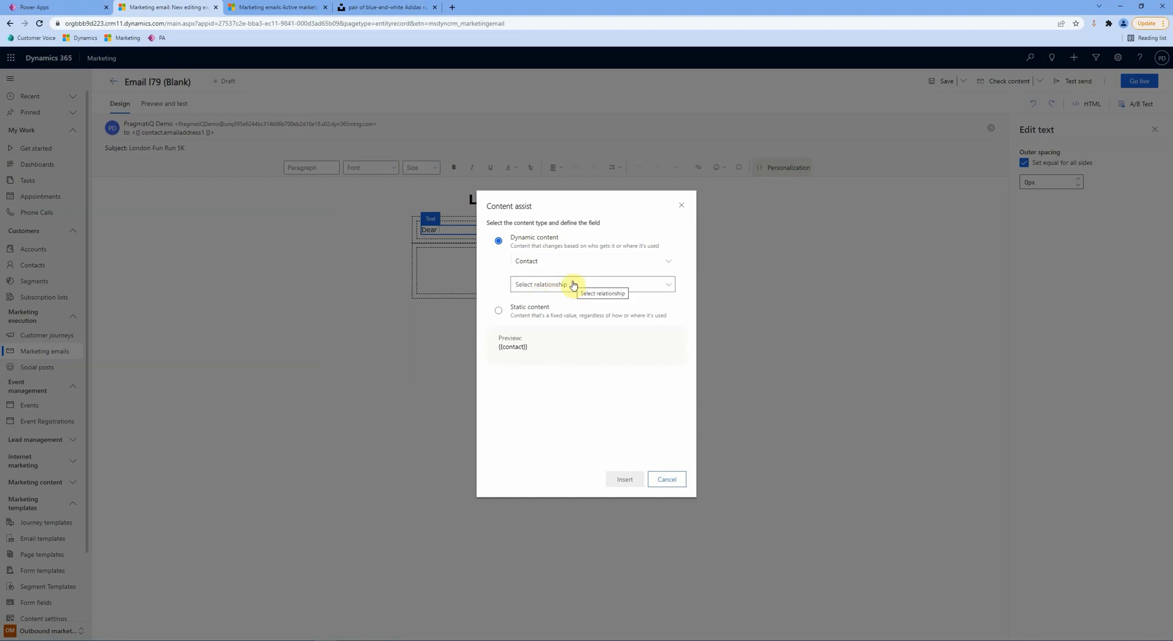
left_click(552, 284)
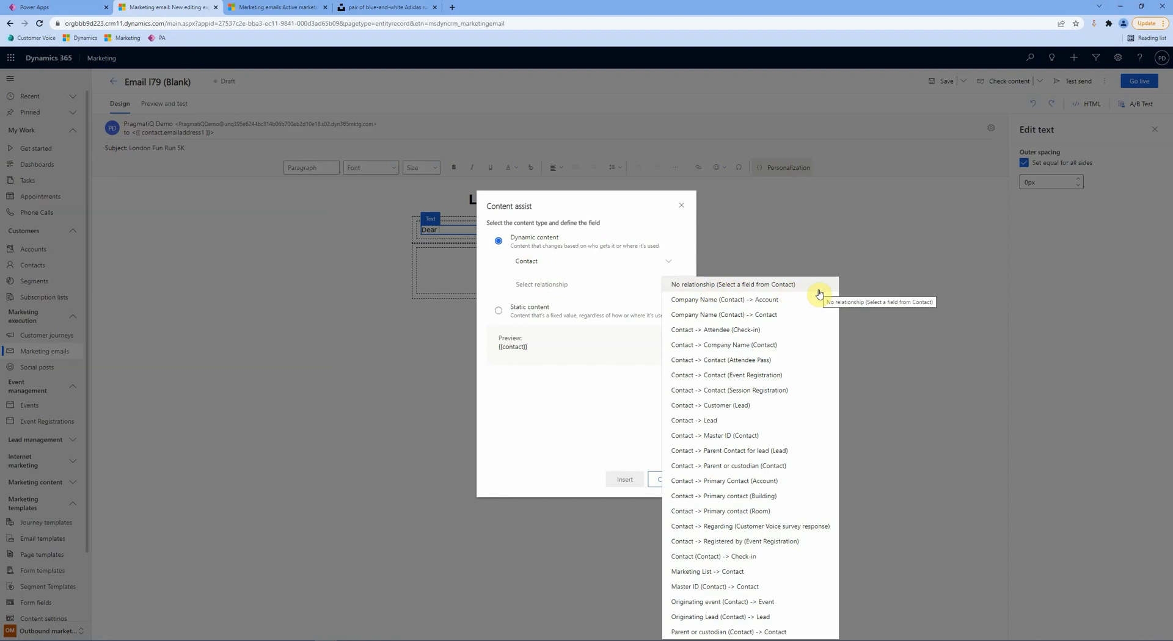
left_click(765, 287)
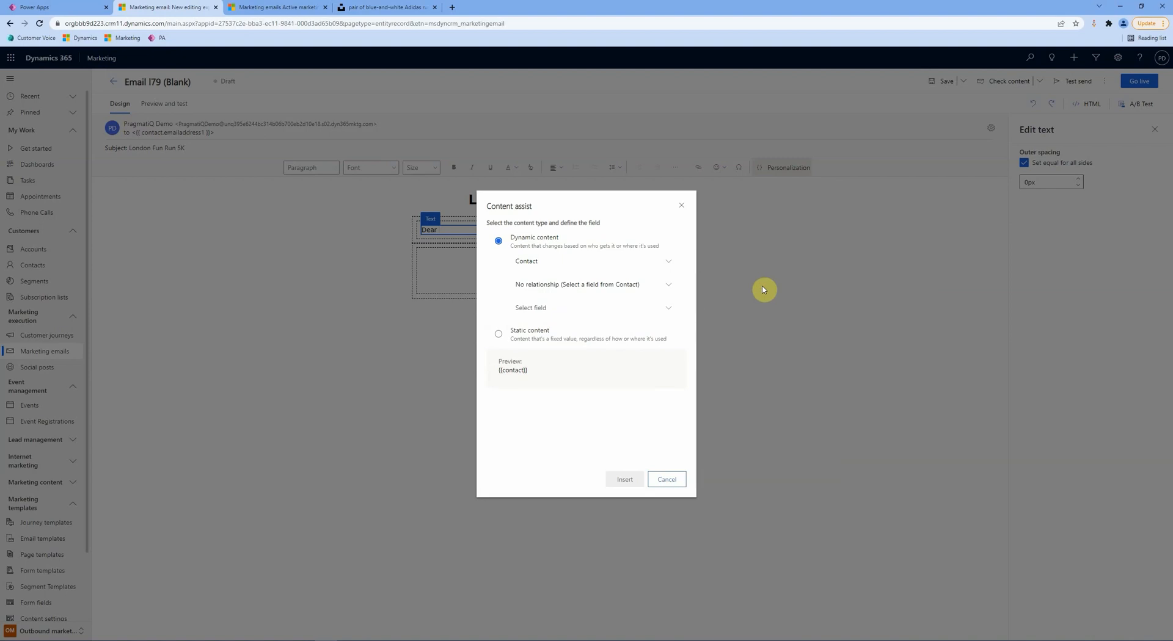
left_click(593, 307)
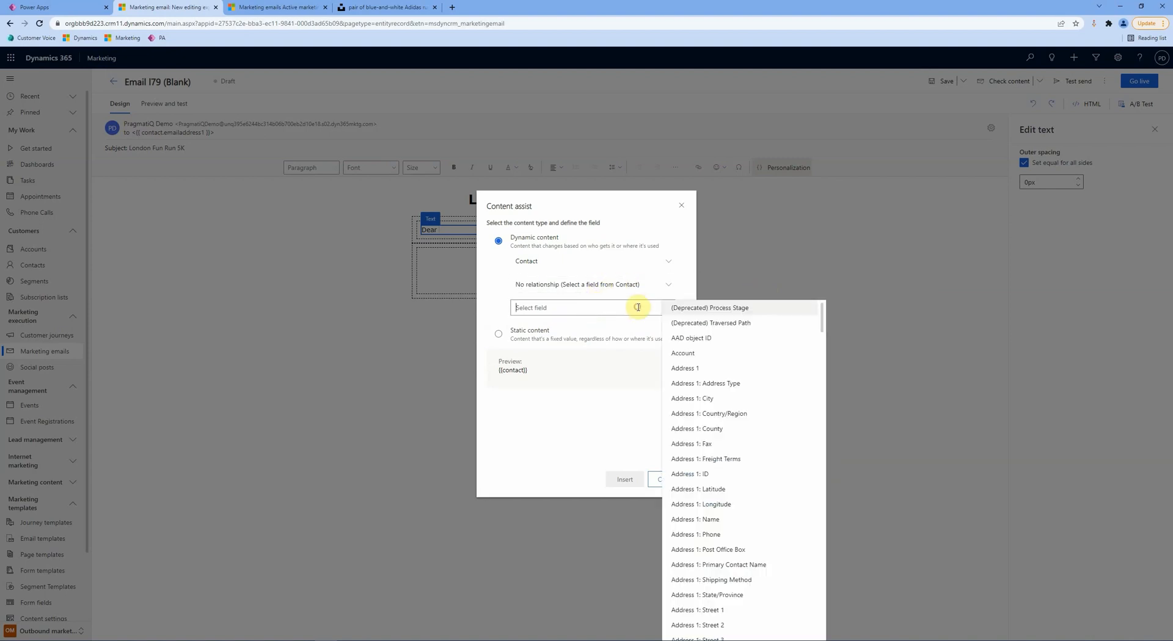
type("firs")
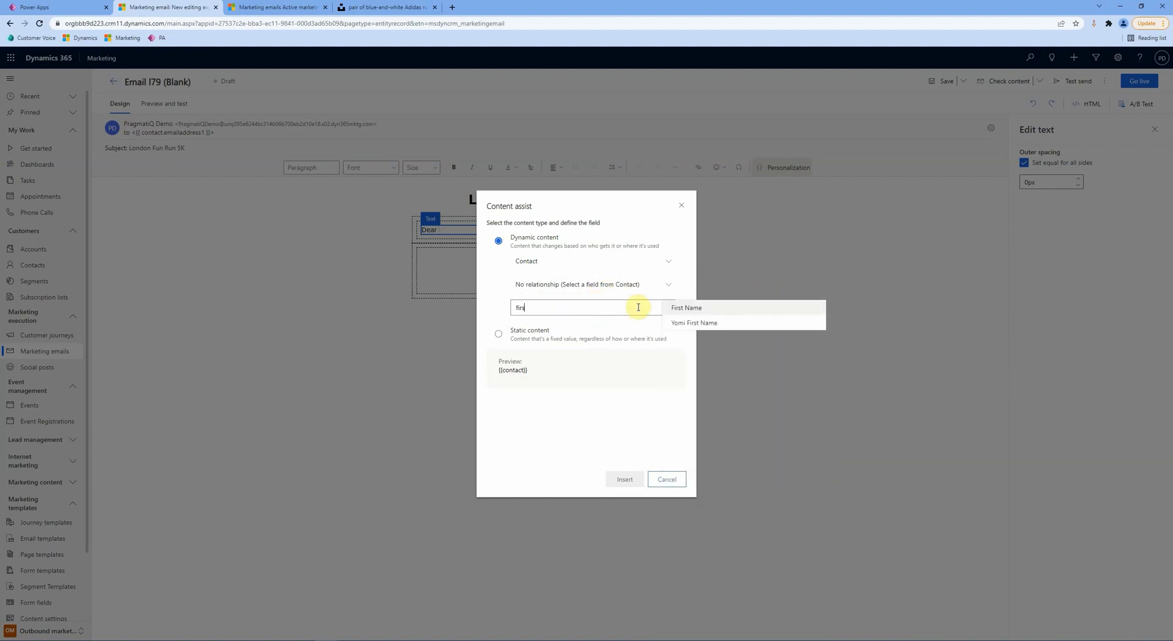
left_click(686, 308)
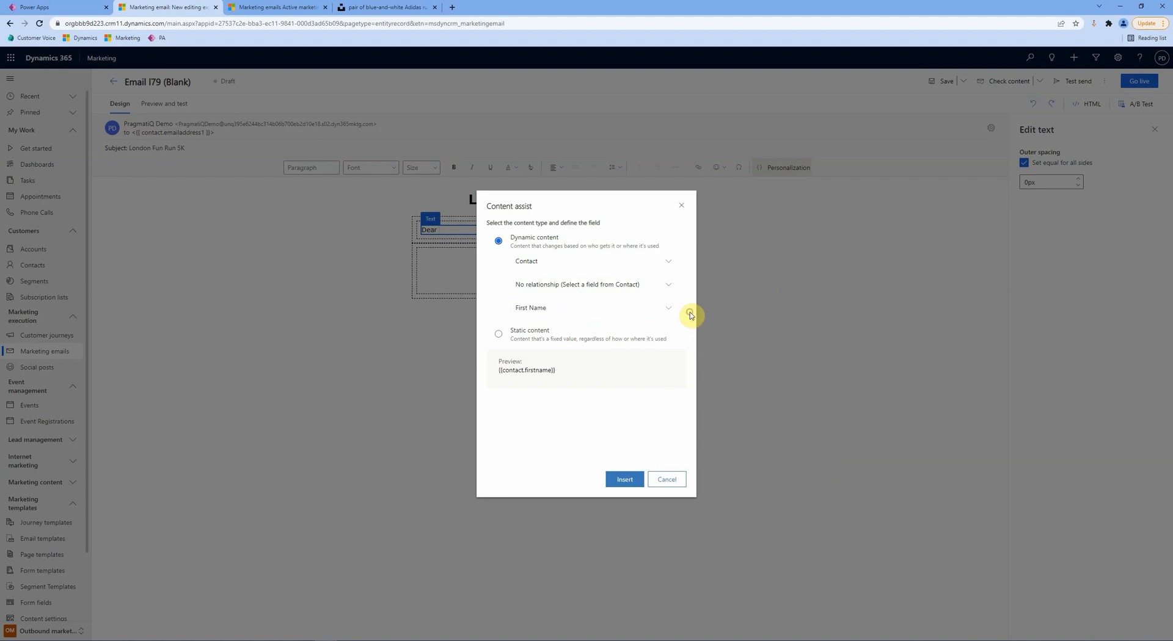
left_click(625, 478)
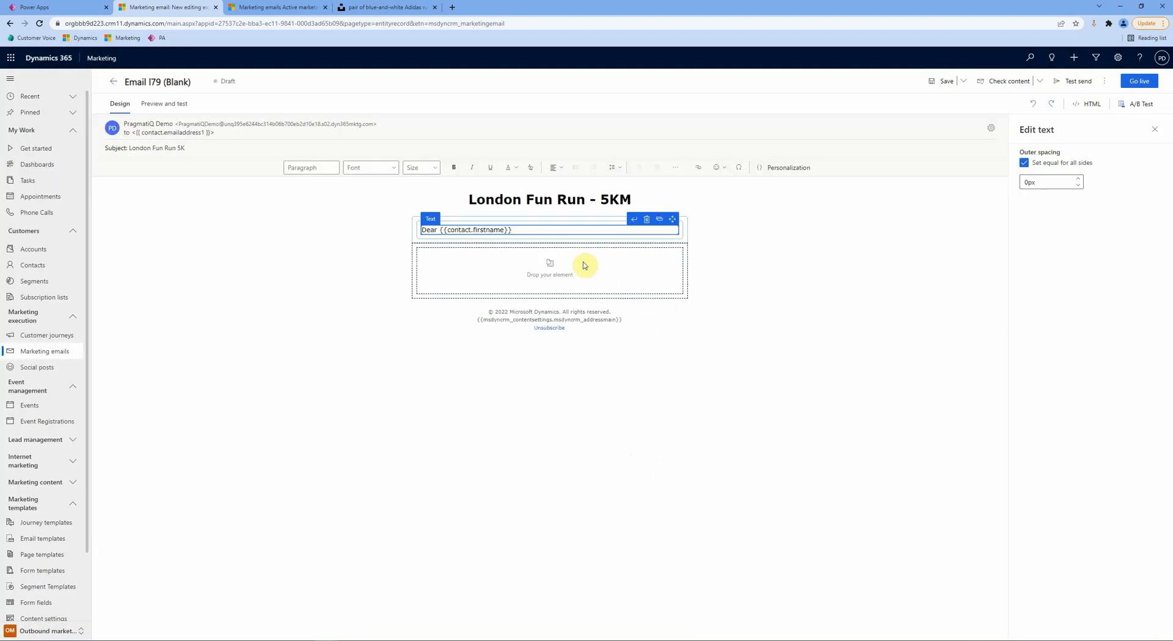
left_click(519, 229)
type(",")
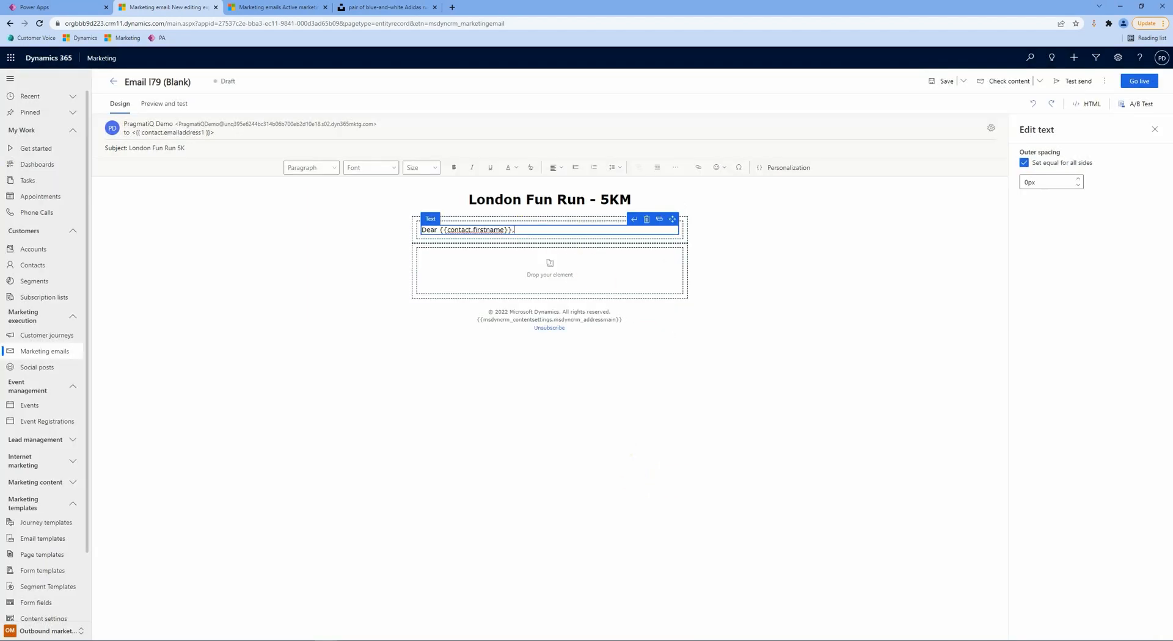
left_click(799, 303)
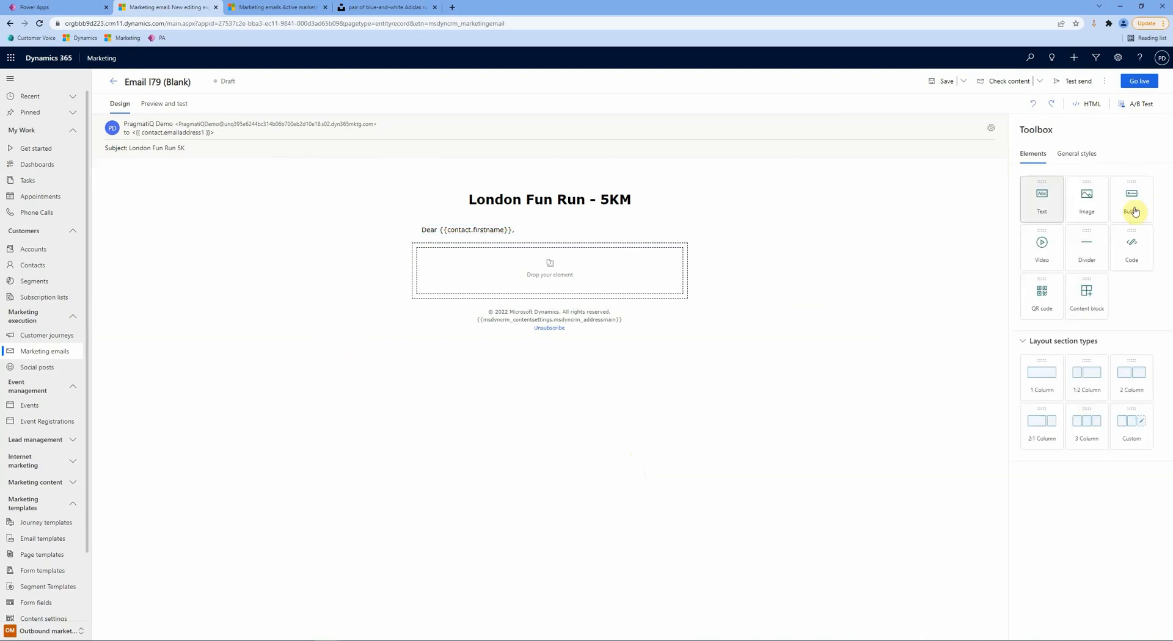
Step: Add an image block showing the running photo sporlab-XiZ7pRvCzro-unsplash.jpg from the image library
left_click_drag(1075, 205, 561, 264)
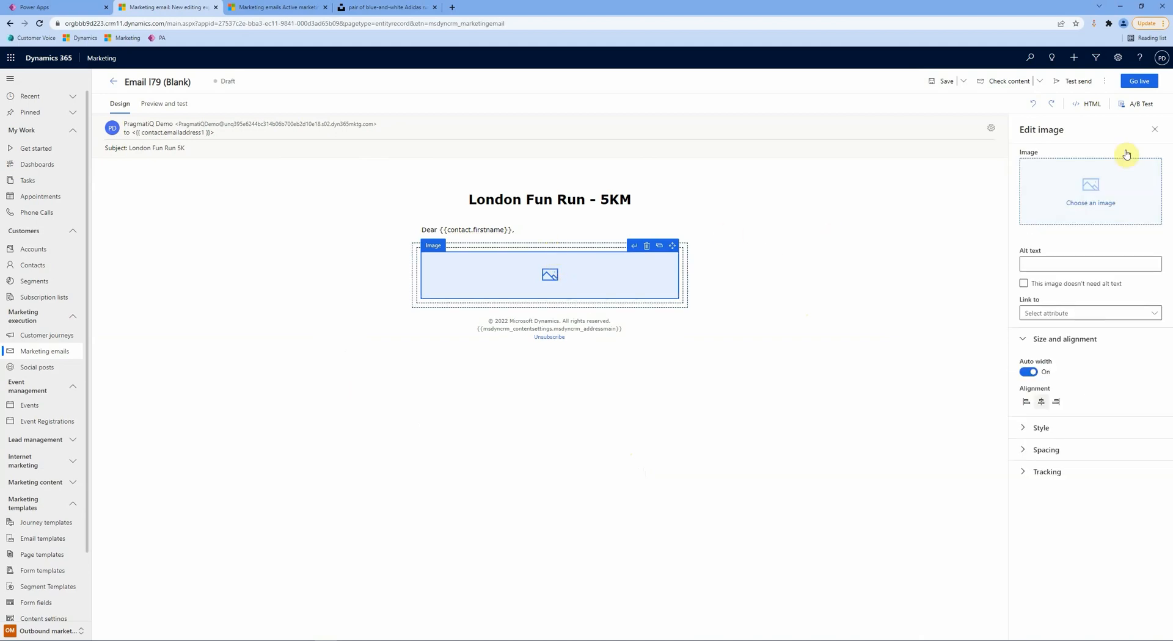
left_click(1070, 180)
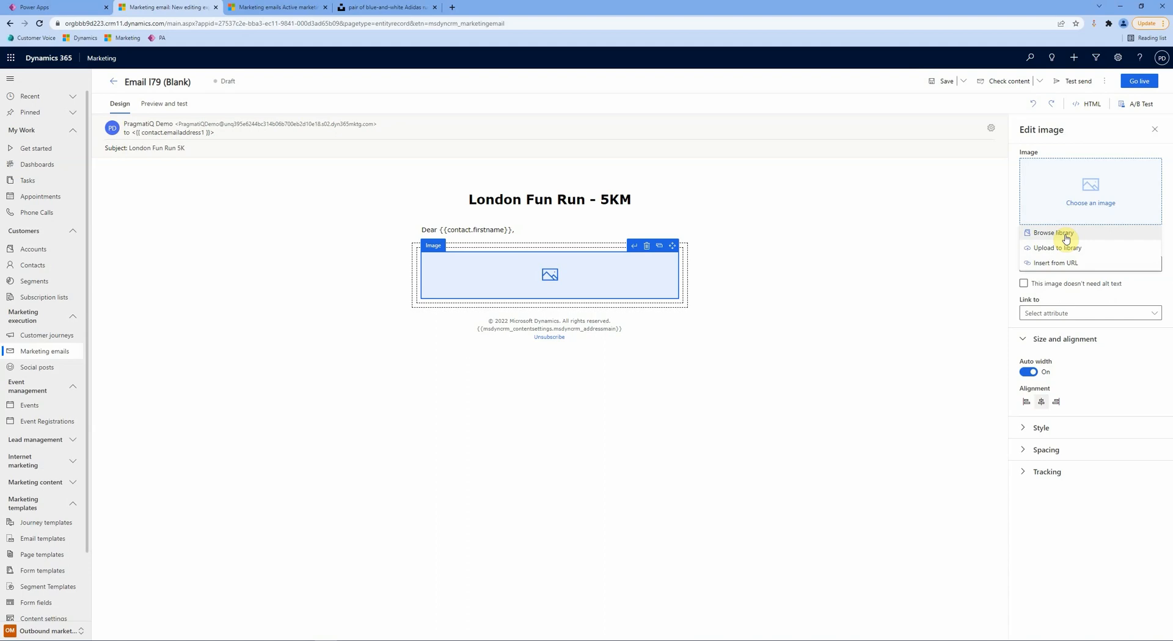
left_click_drag(1065, 239, 1036, 231)
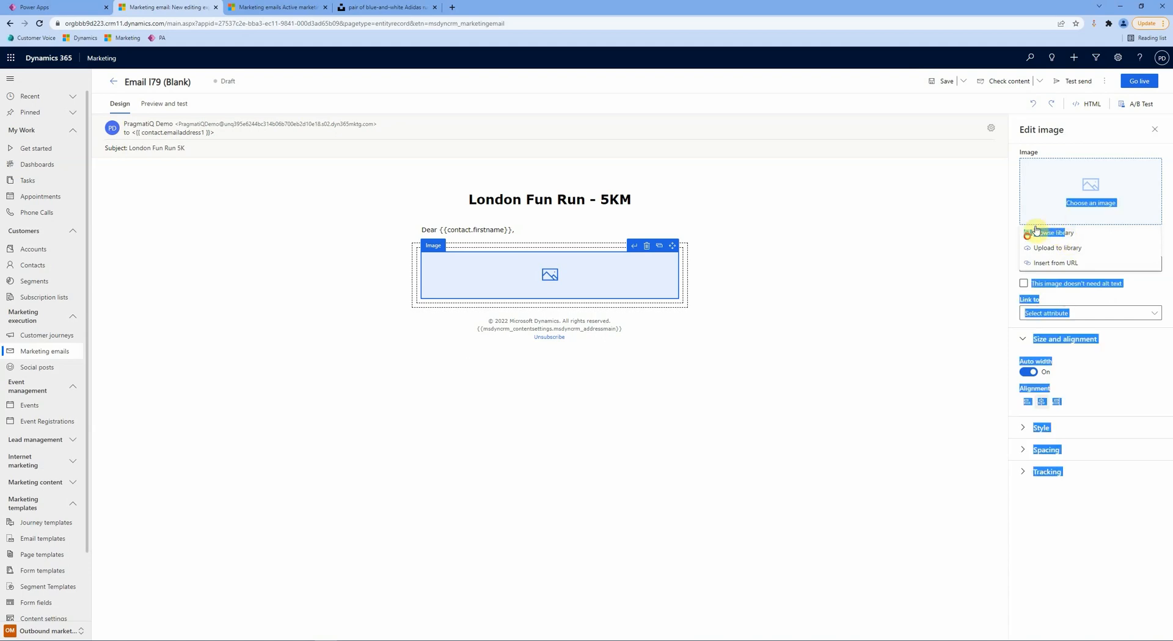
left_click(1036, 230)
left_click(752, 208)
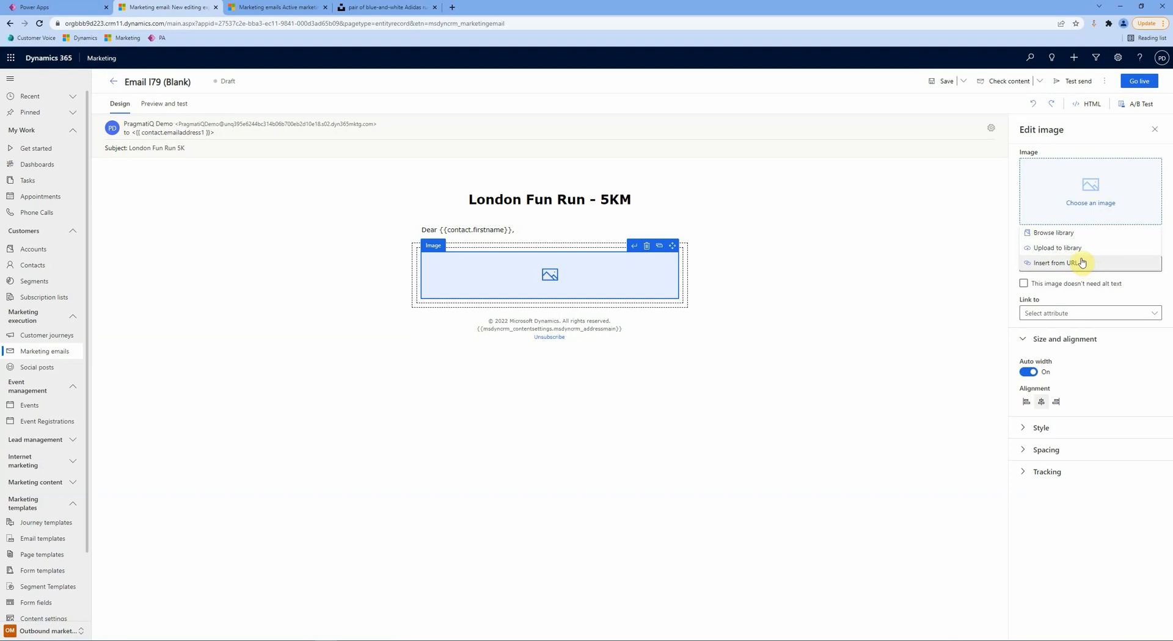
left_click(1067, 233)
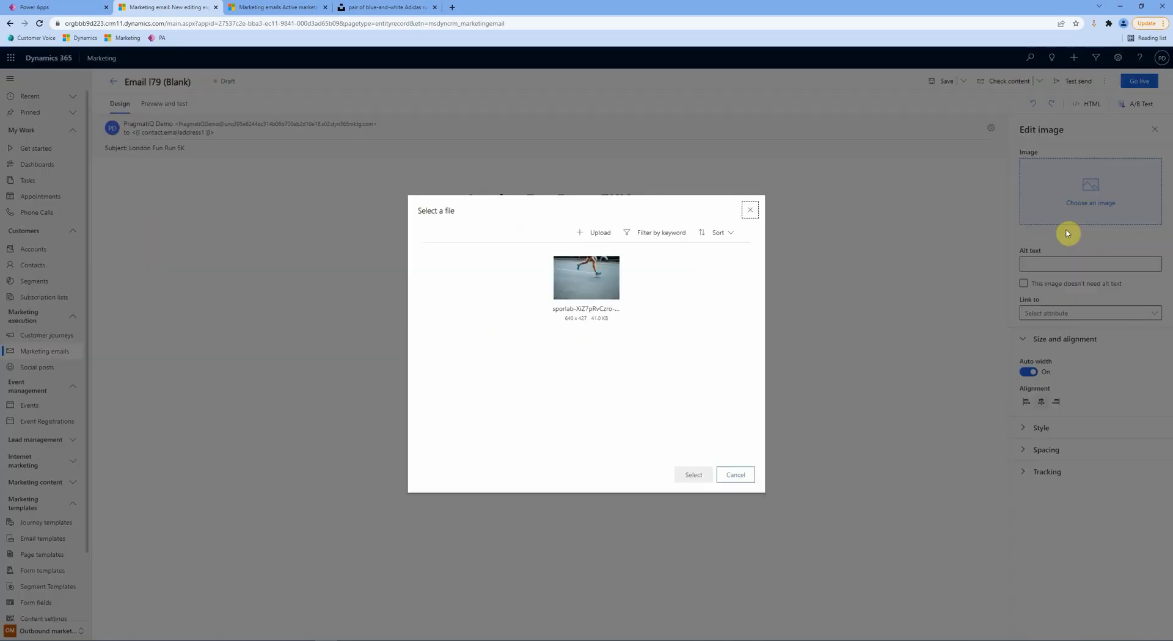
left_click(604, 321)
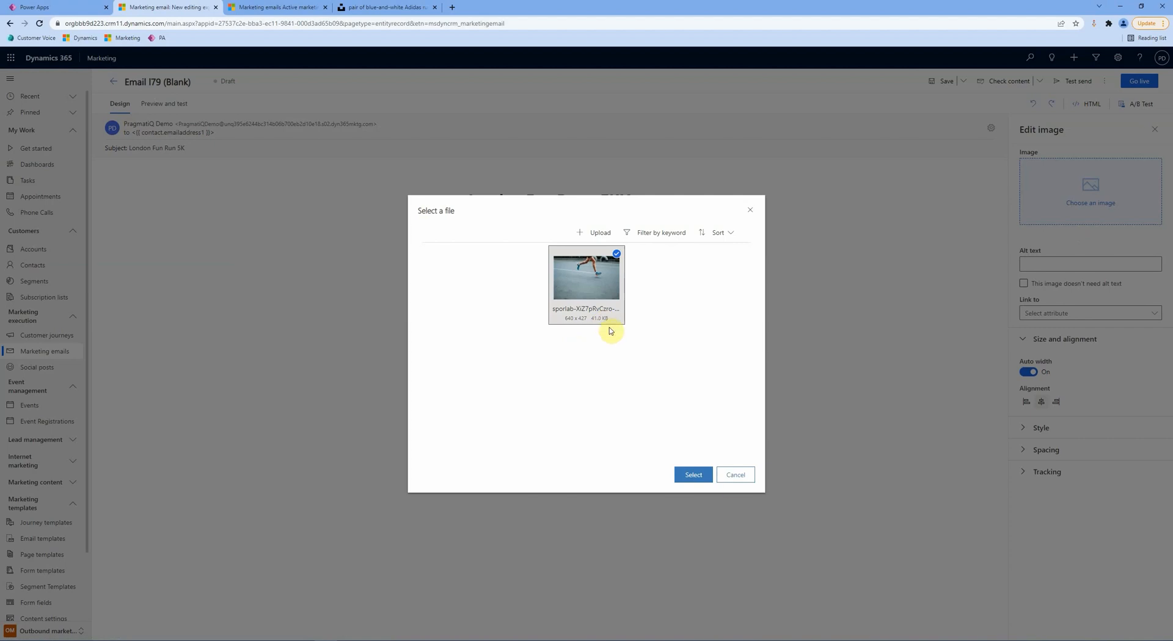
left_click(693, 474)
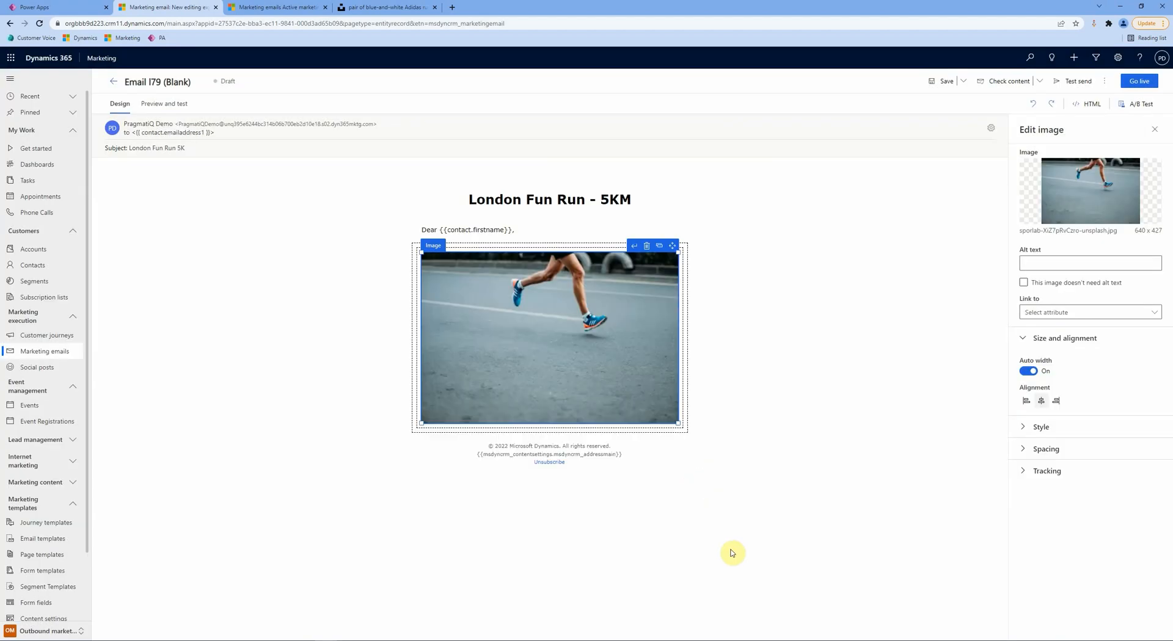
left_click(802, 387)
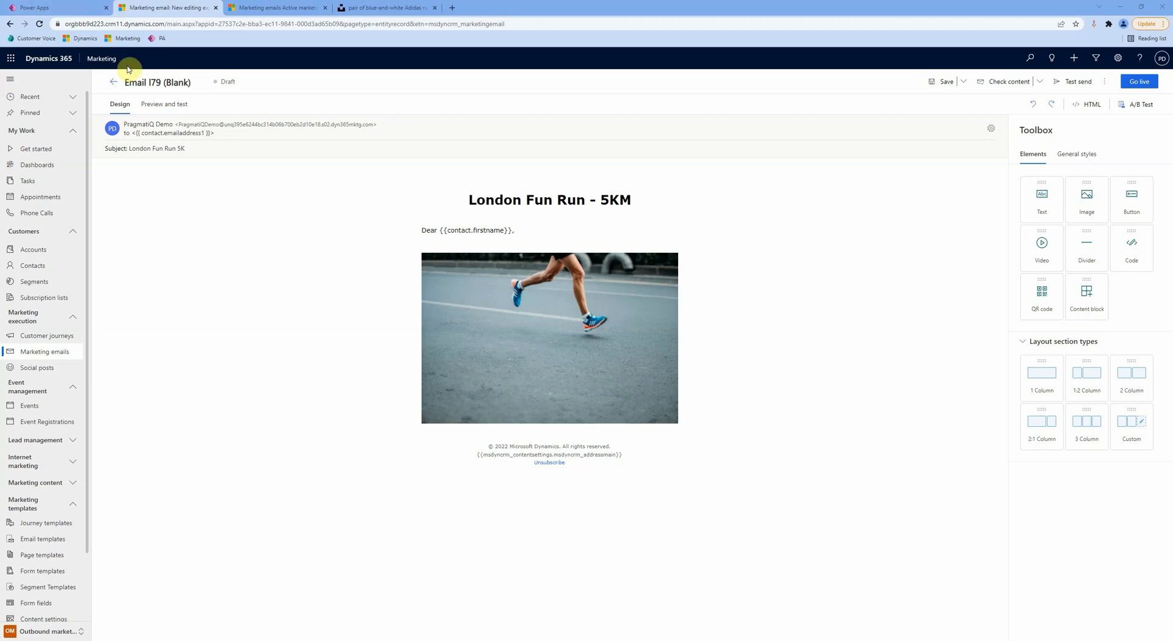
left_click(177, 114)
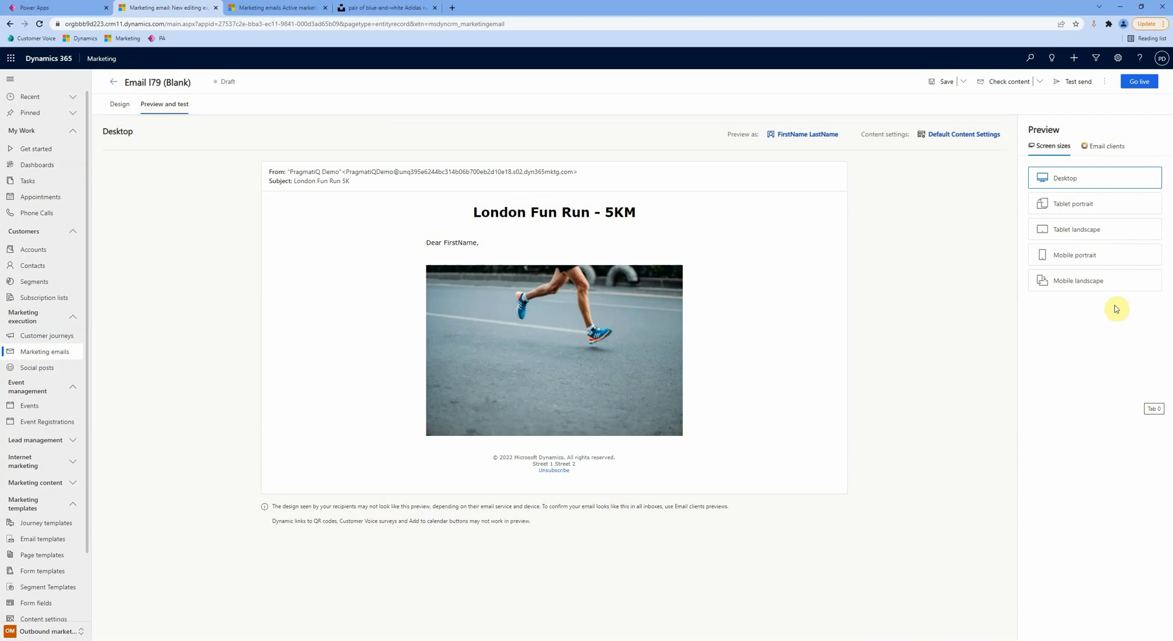
Step: Preview the email at tablet portrait and tablet landscape sizes, then start a test send
left_click(1095, 210)
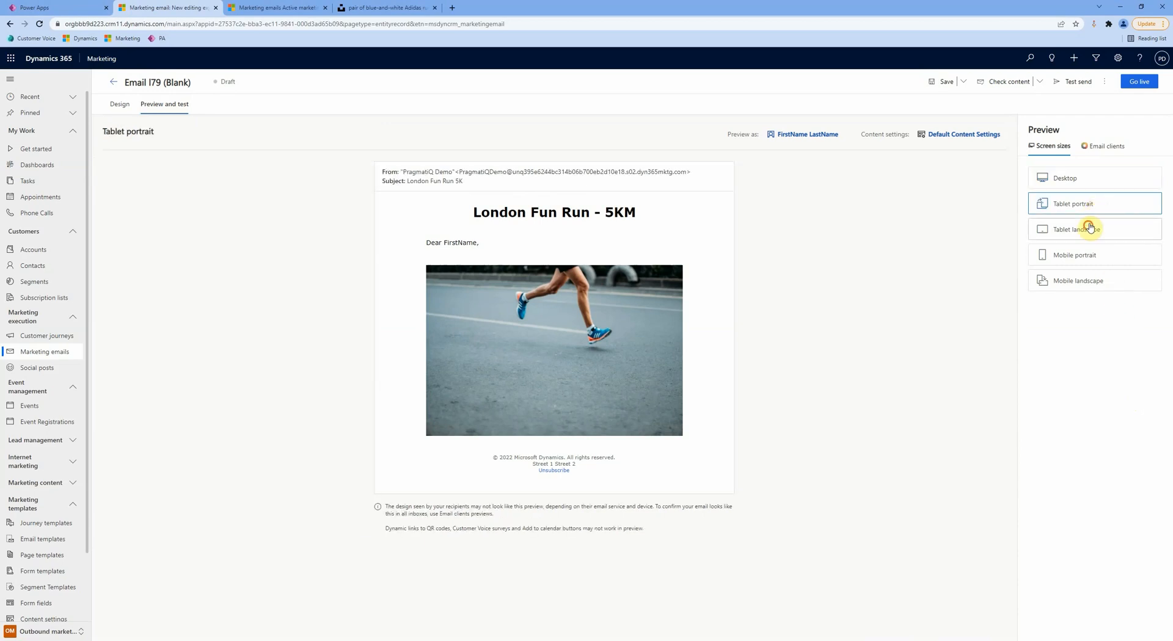
left_click(1086, 227)
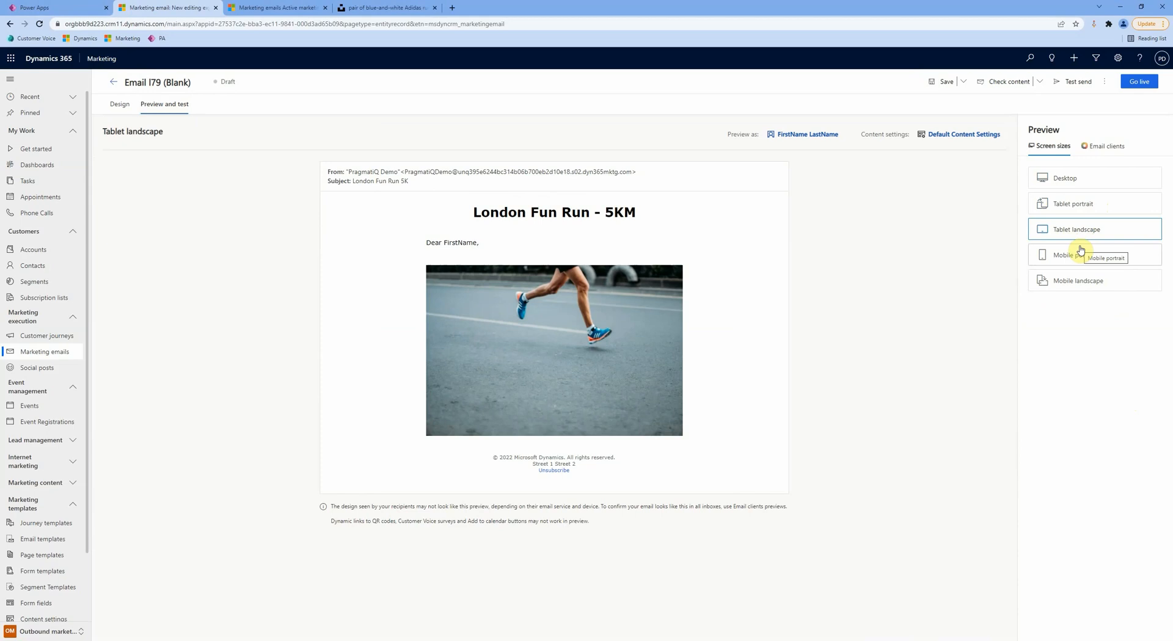
left_click(1063, 90)
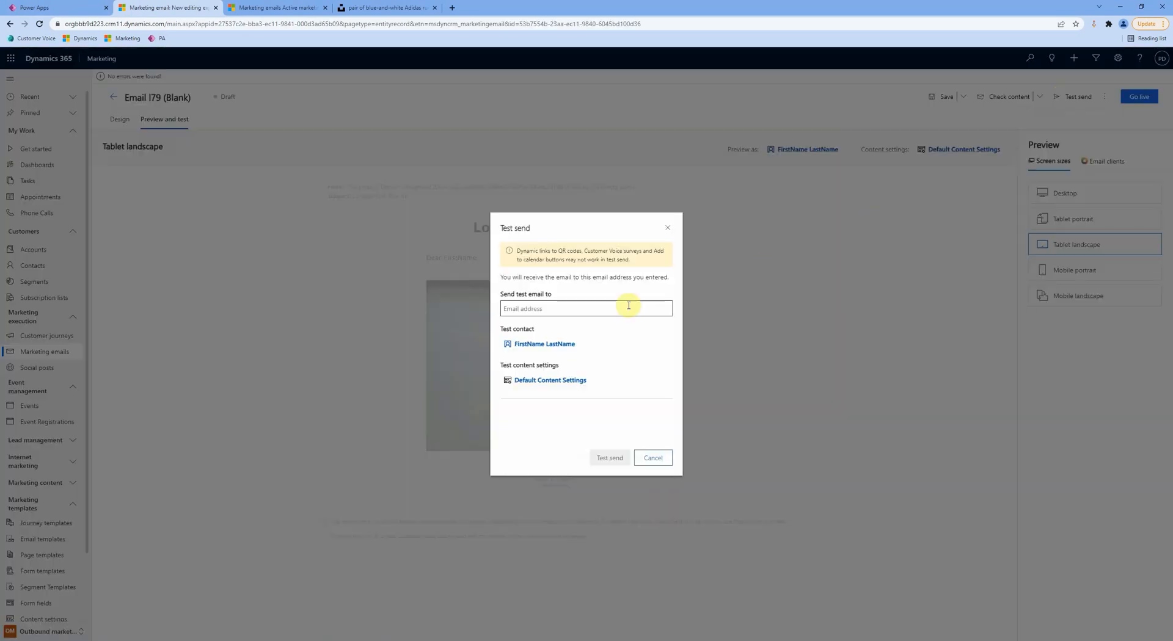
Step: Send a test copy of the email to the tester's email address and put the email live
left_click(574, 309)
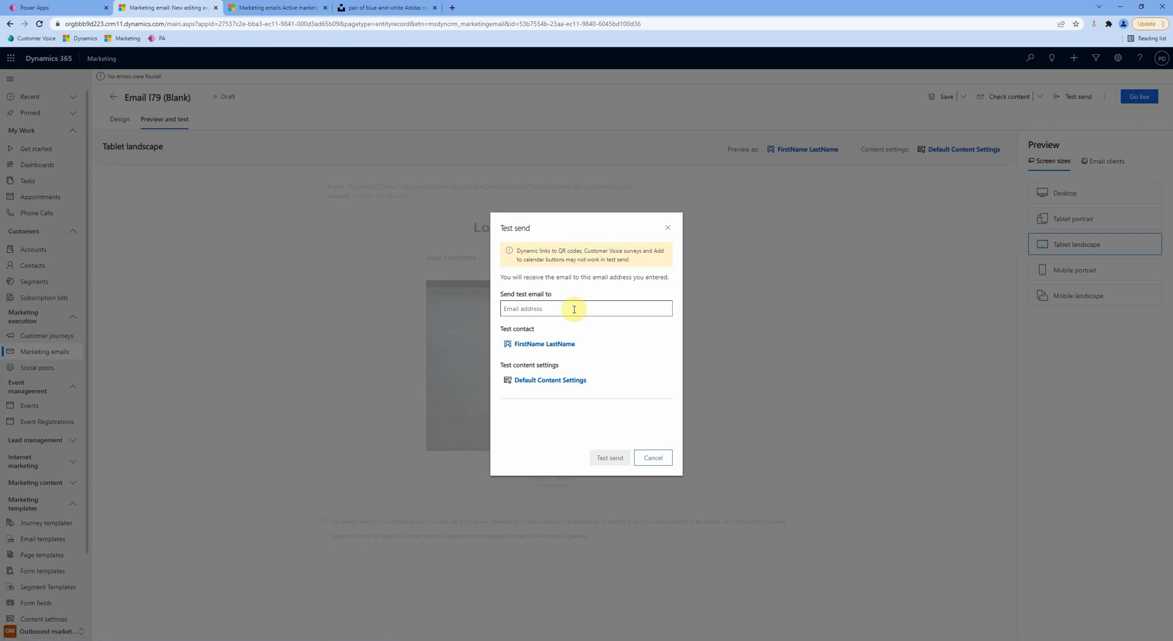
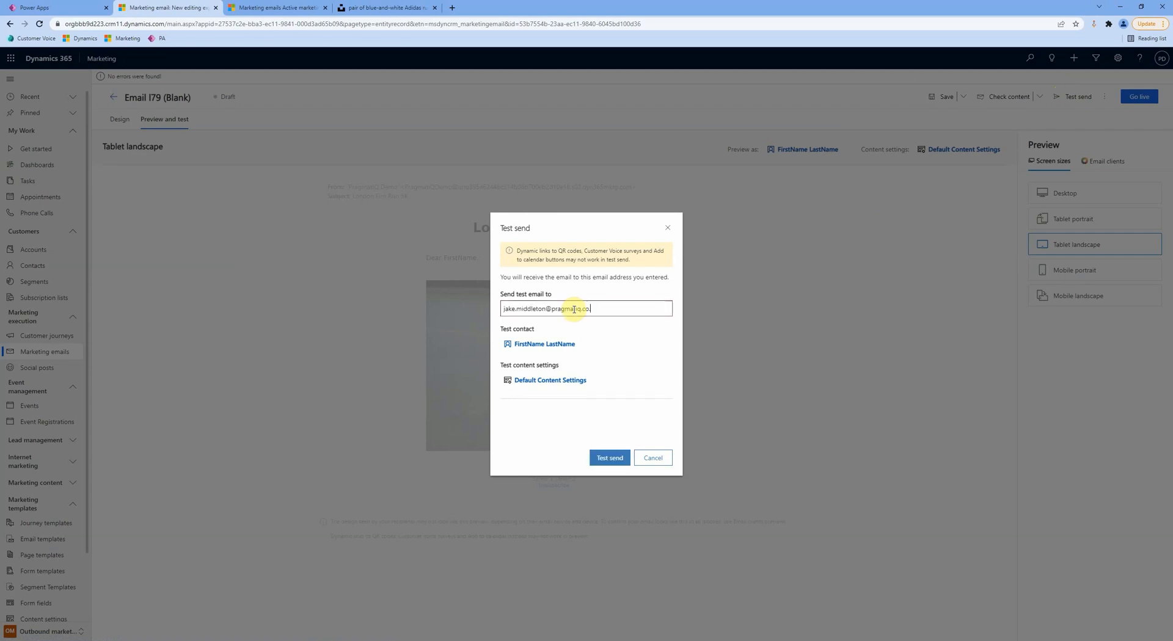
left_click(605, 459)
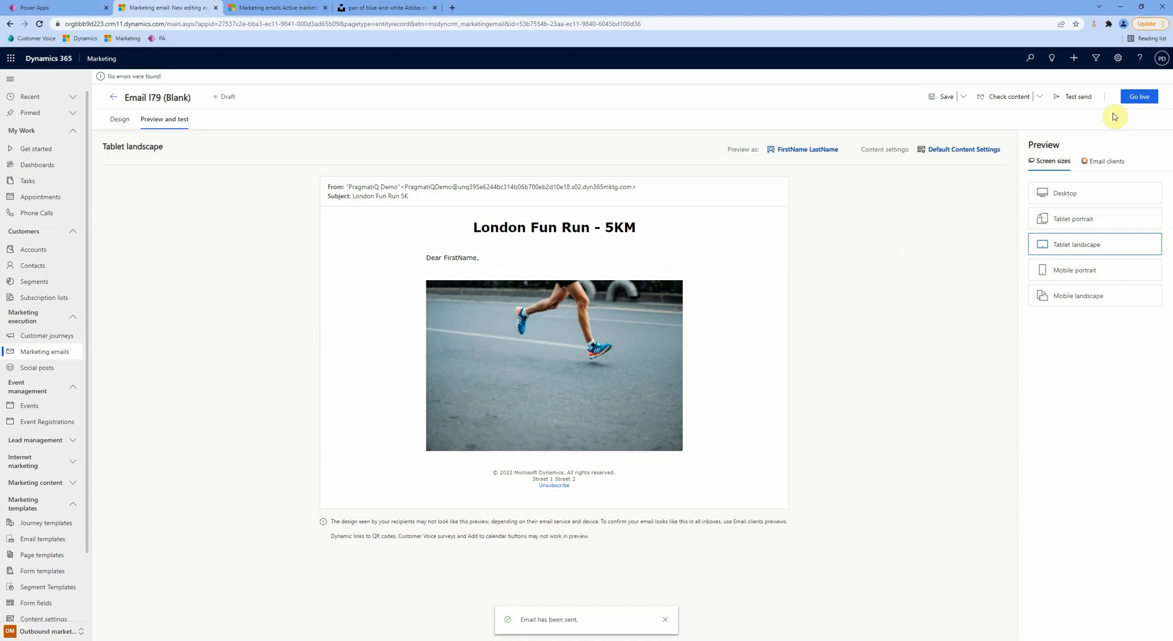
left_click(1137, 97)
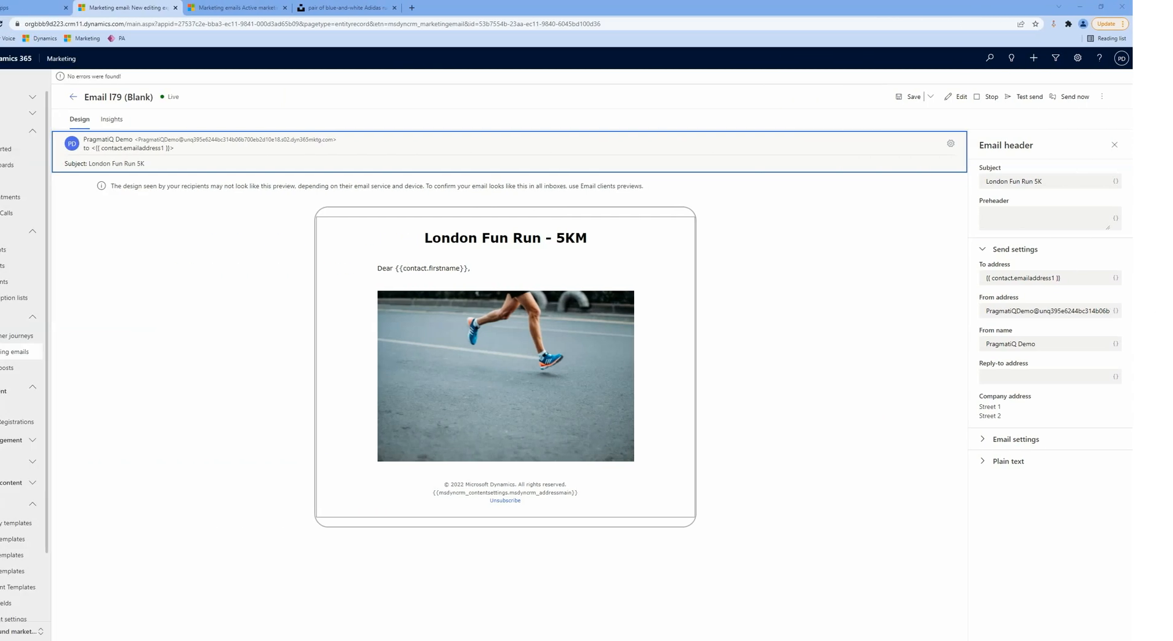
Step: Go to the Customer journeys list
left_click(48, 337)
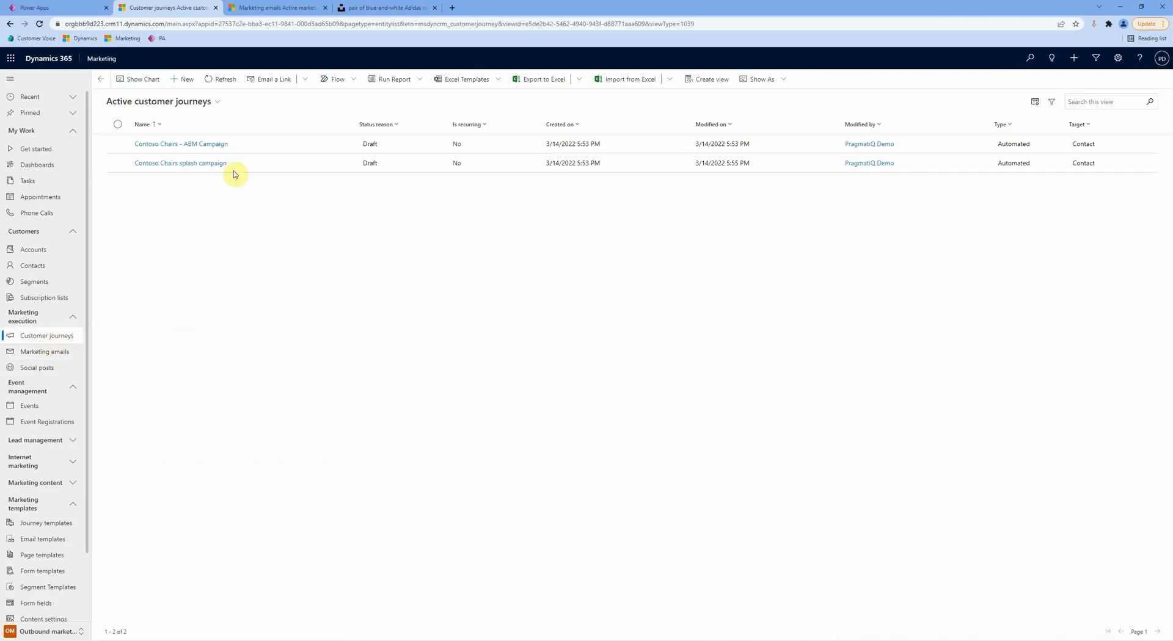
Step: Create a blank customer journey whose audience is the Active London Contacts segment
left_click(184, 91)
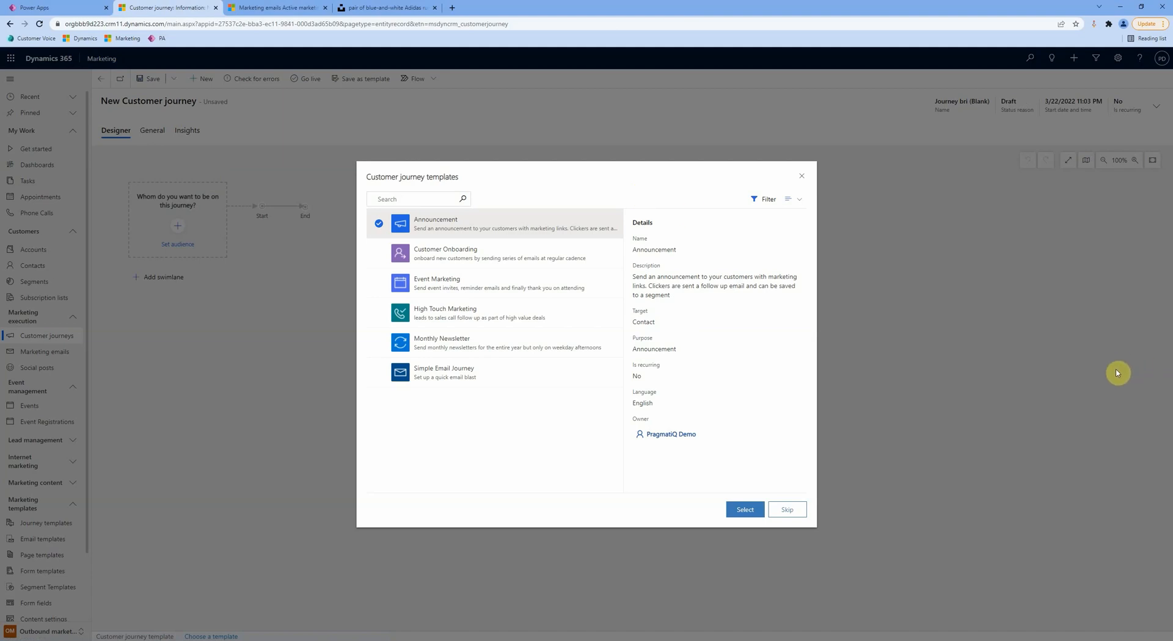
left_click(787, 511)
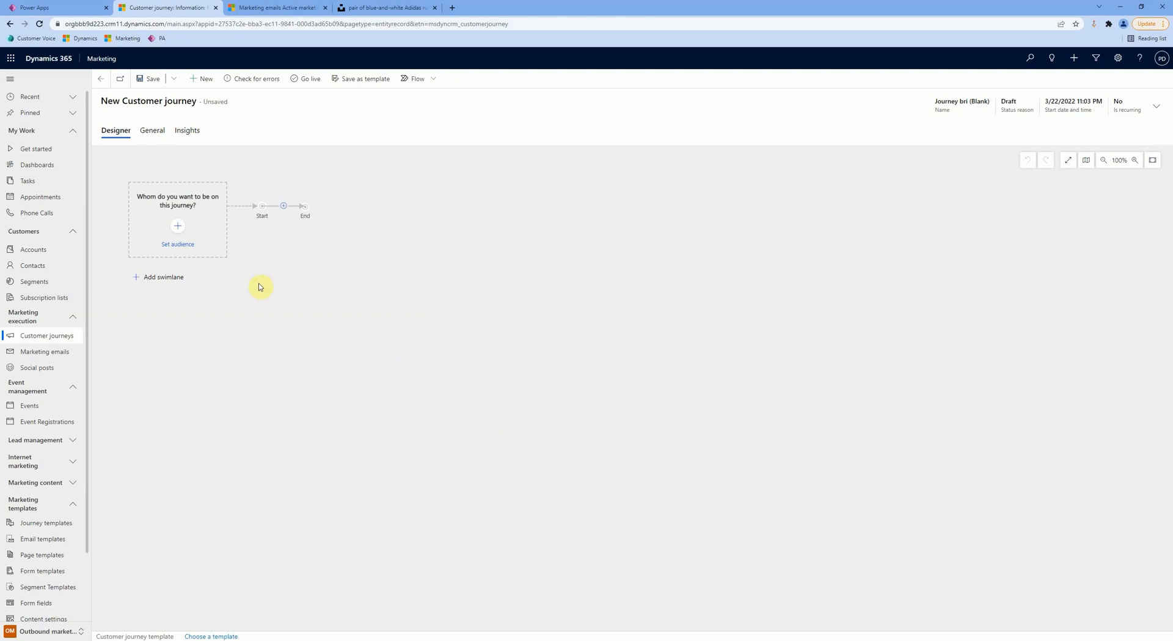
left_click(187, 241)
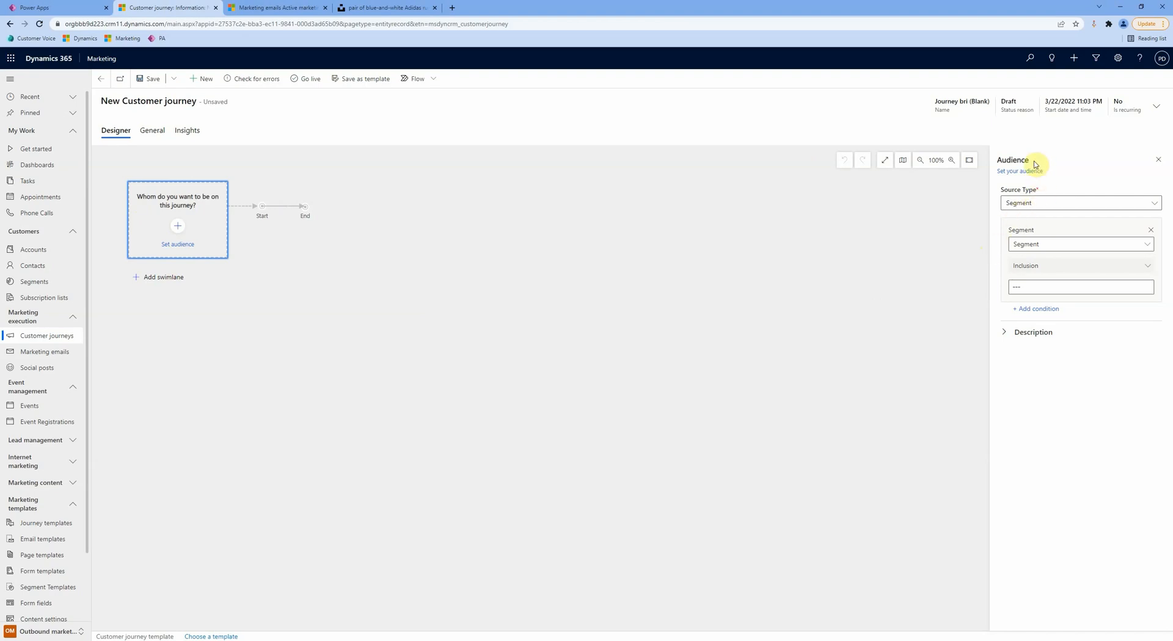
left_click(1055, 204)
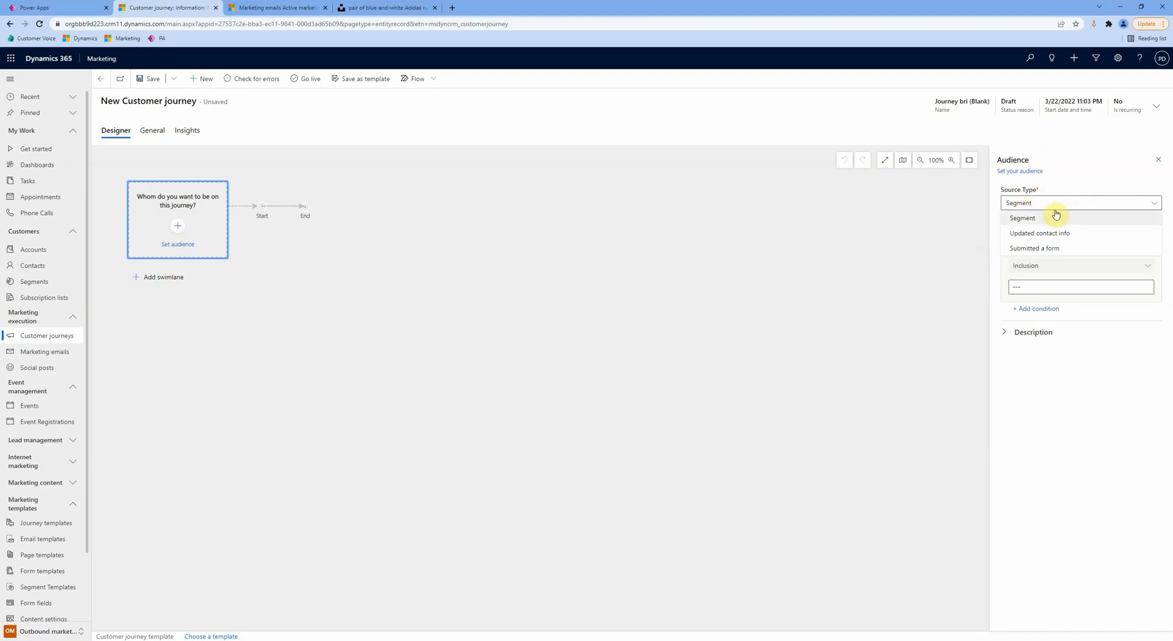
left_click(1088, 223)
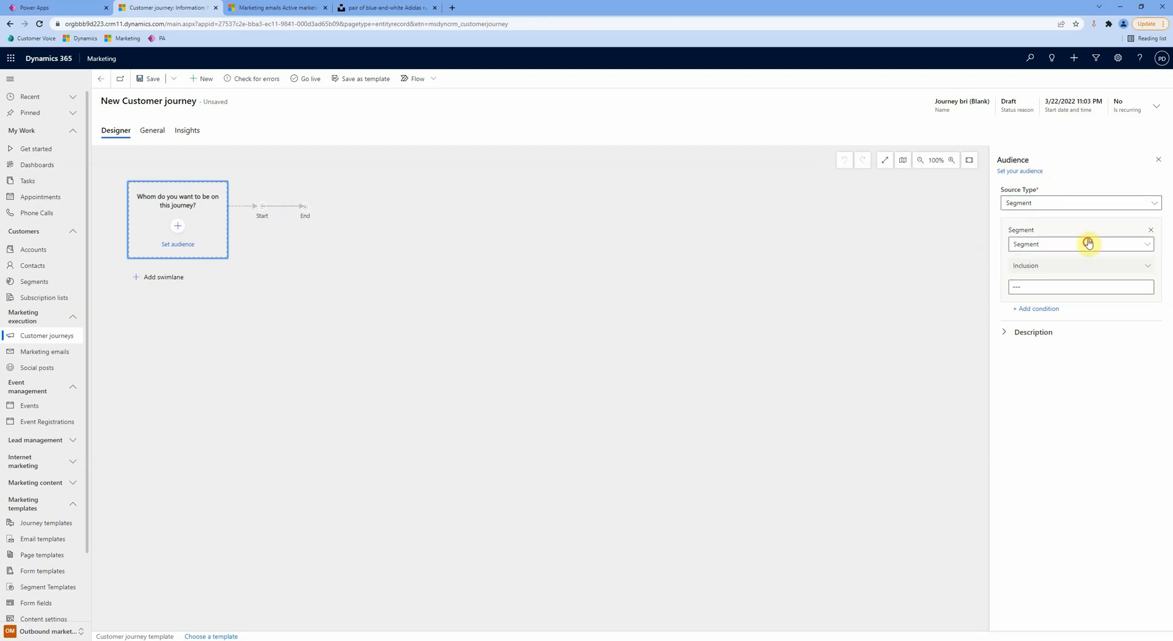
left_click(1088, 243)
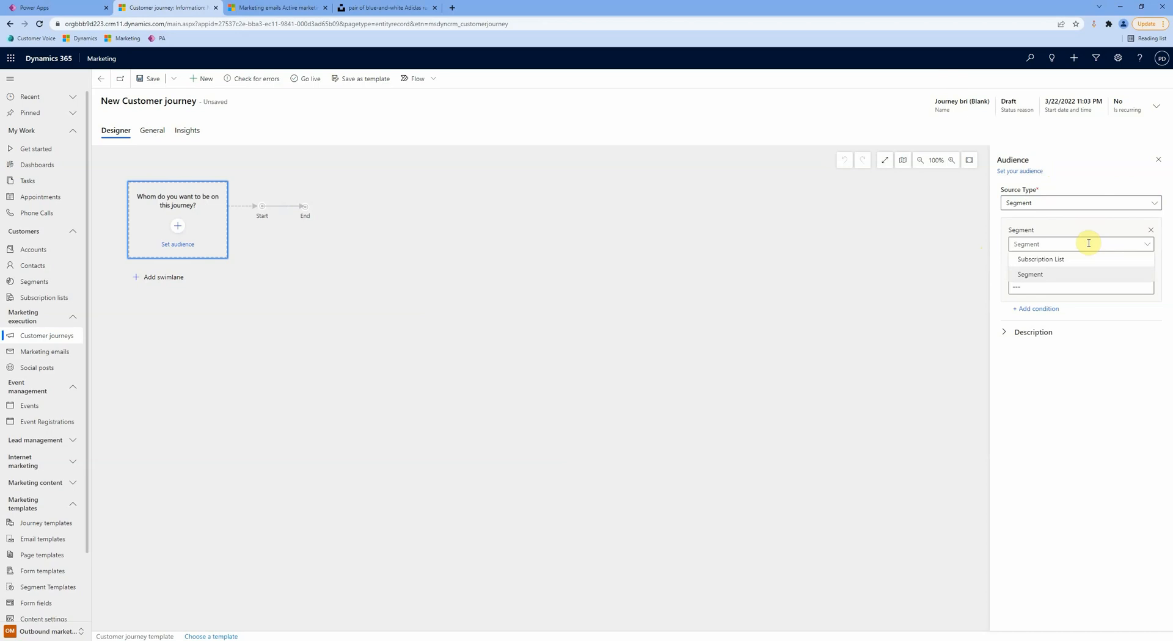
left_click(1046, 244)
left_click(1056, 288)
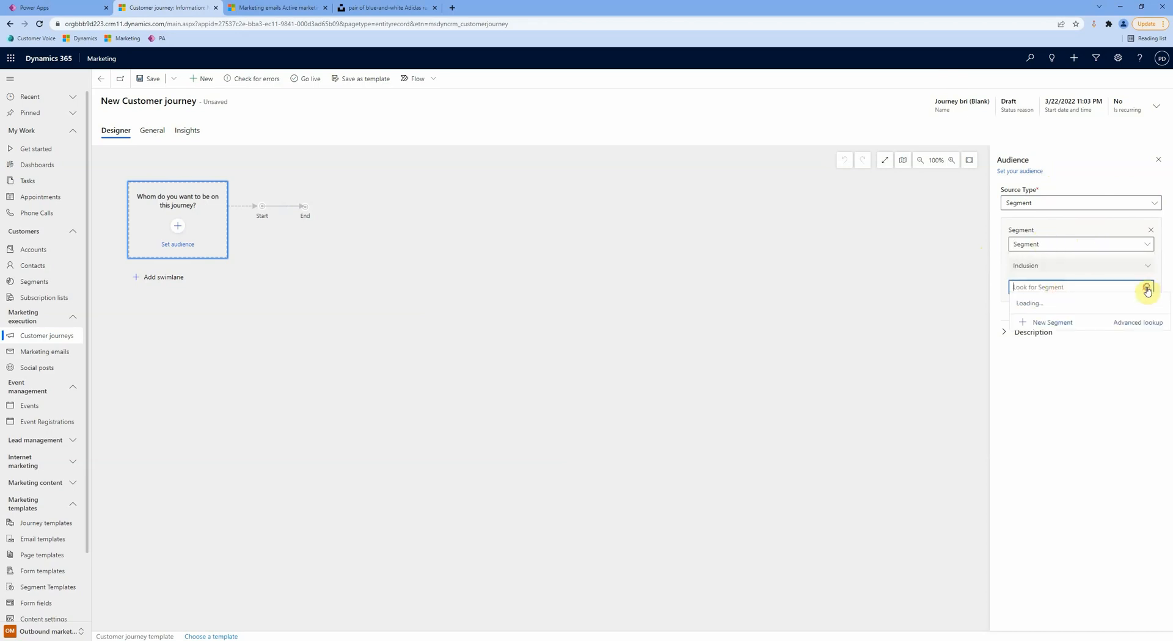
left_click(1119, 322)
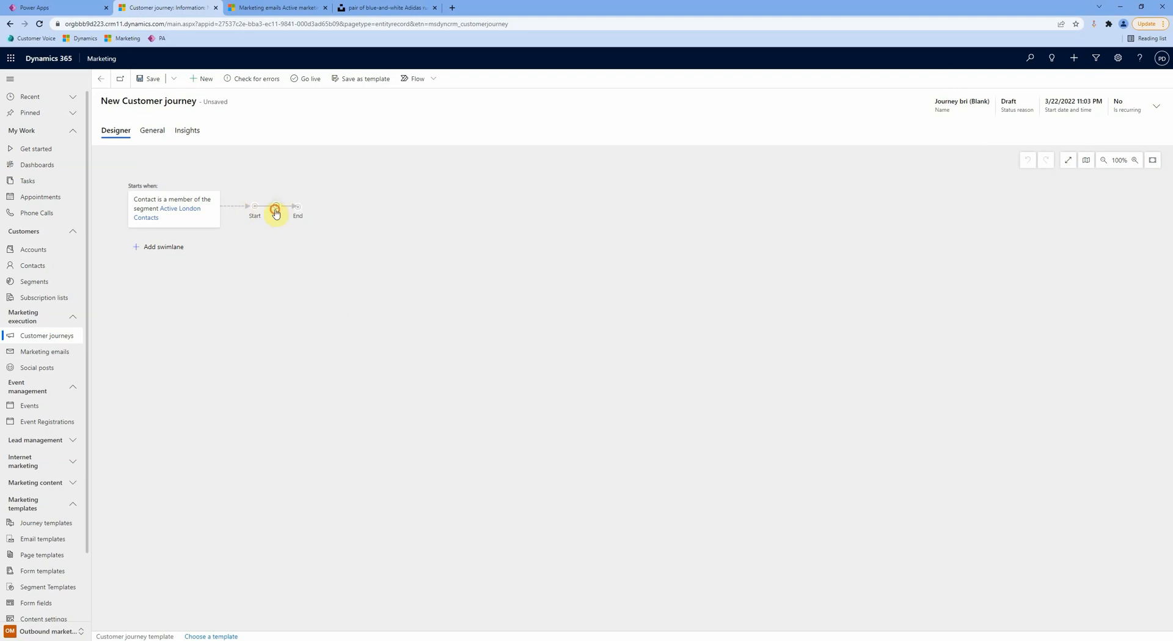
Step: Add a Send an email step after Start that sends Email I79 (Blank)
left_click(276, 207)
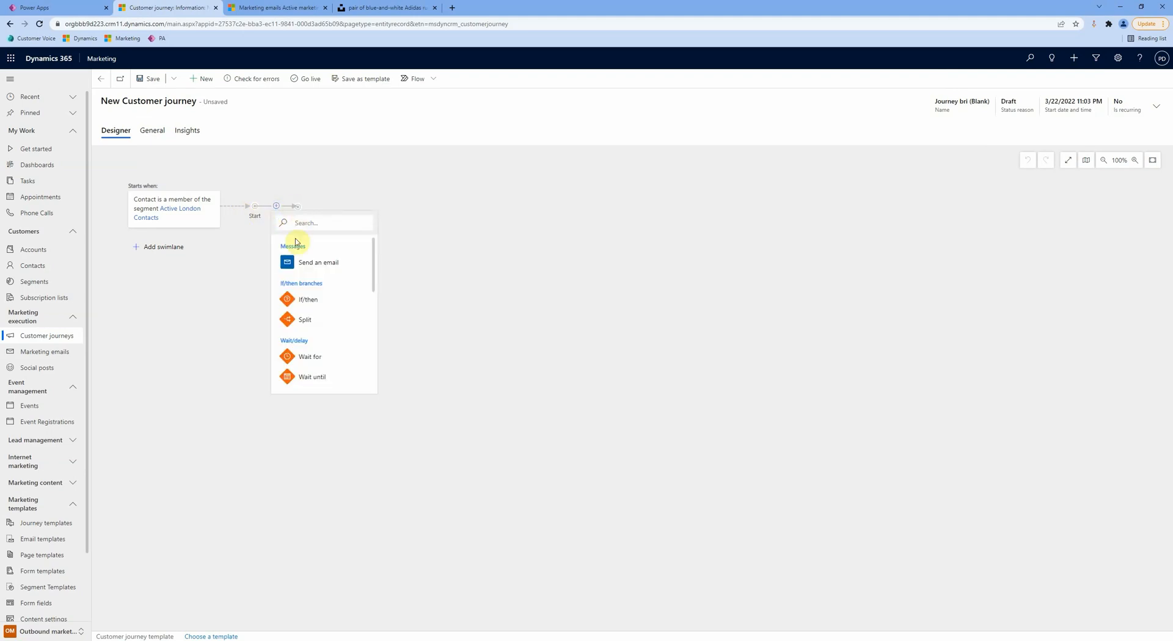
left_click(293, 259)
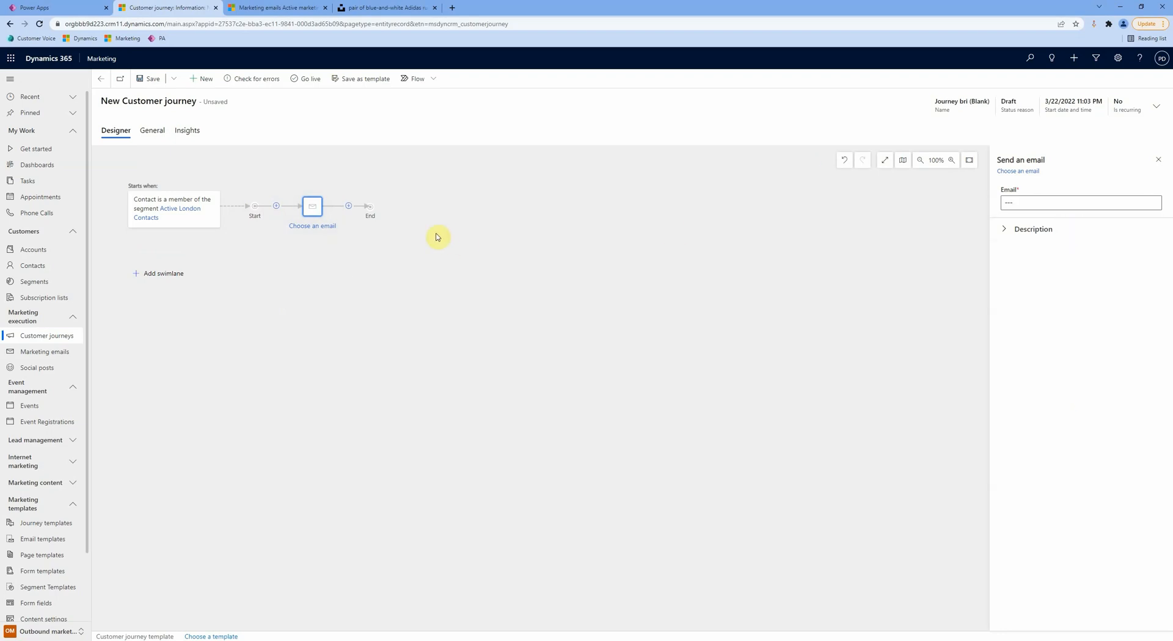
left_click(1041, 202)
left_click(1156, 204)
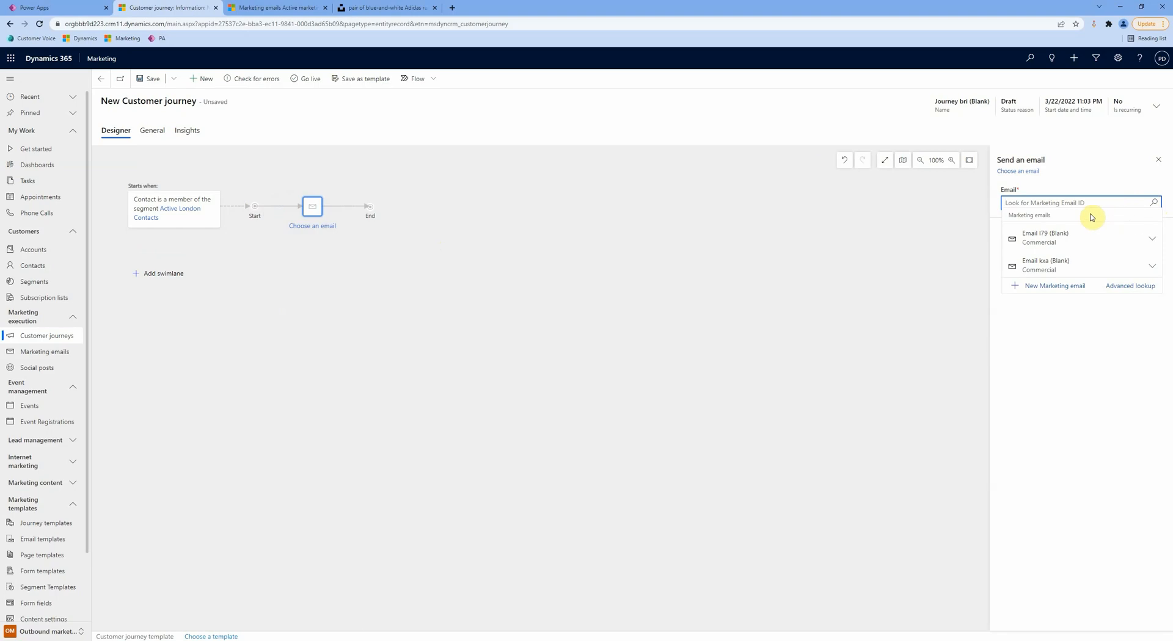
left_click(1057, 235)
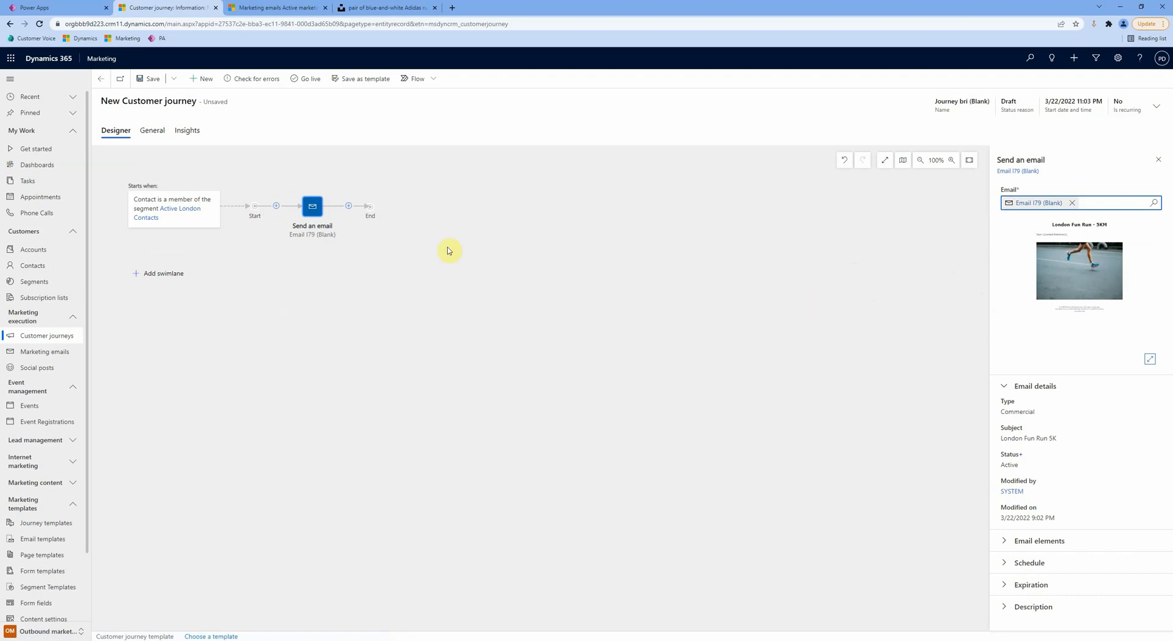
left_click(350, 207)
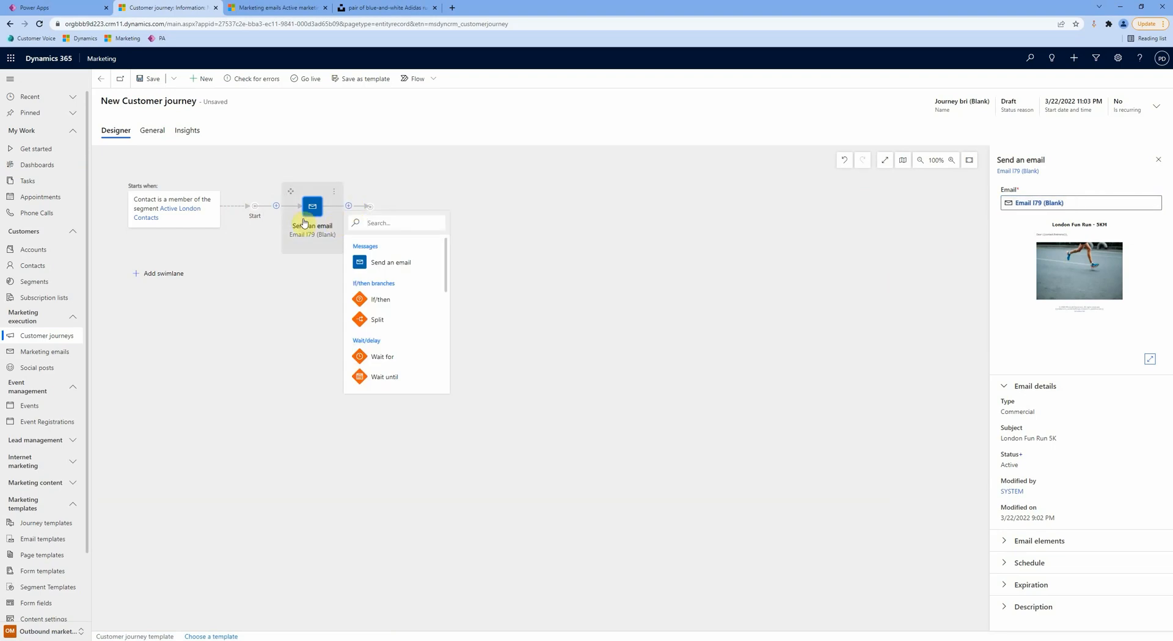
Step: Add an If/then branch testing whether Email I79 (Blank) has been hard bounced
left_click(384, 299)
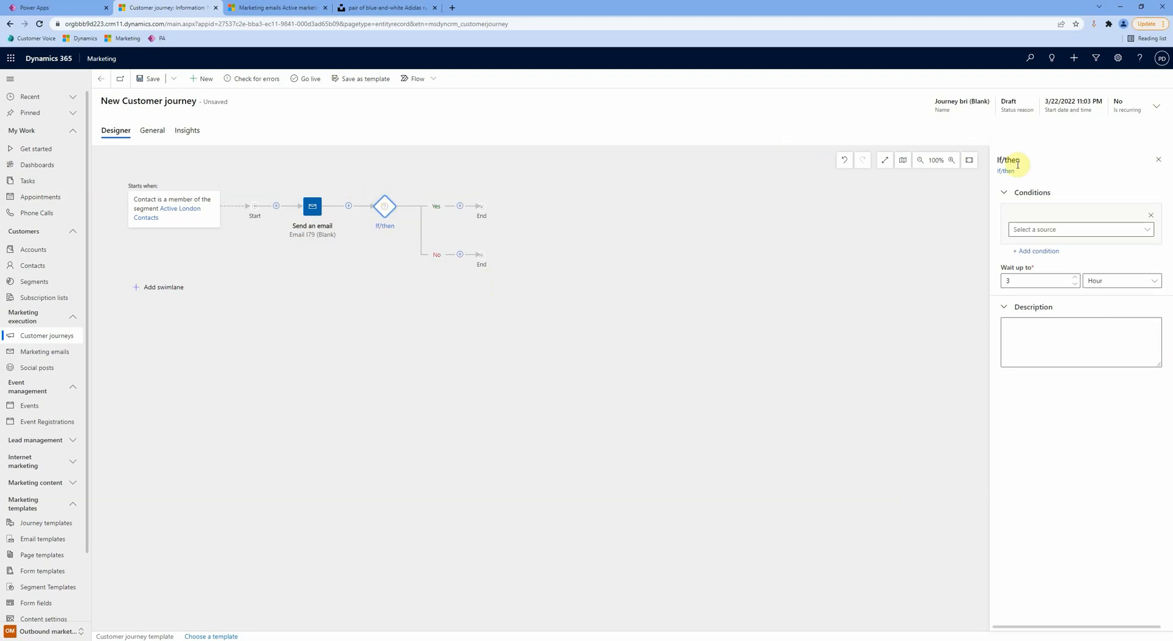
left_click(1089, 230)
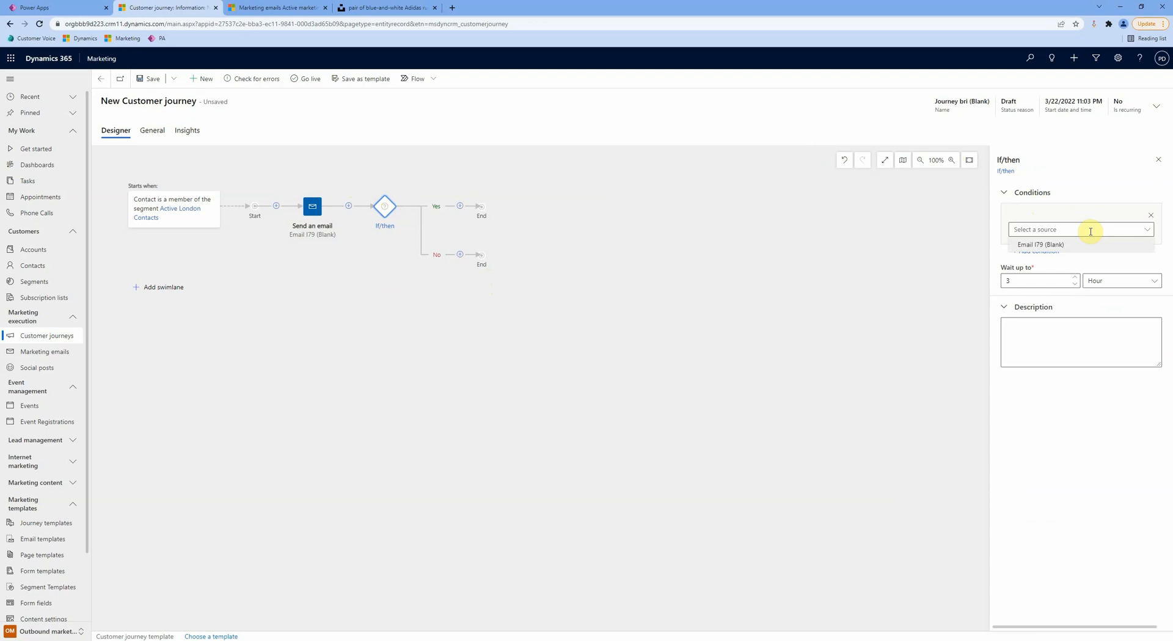
left_click(1047, 244)
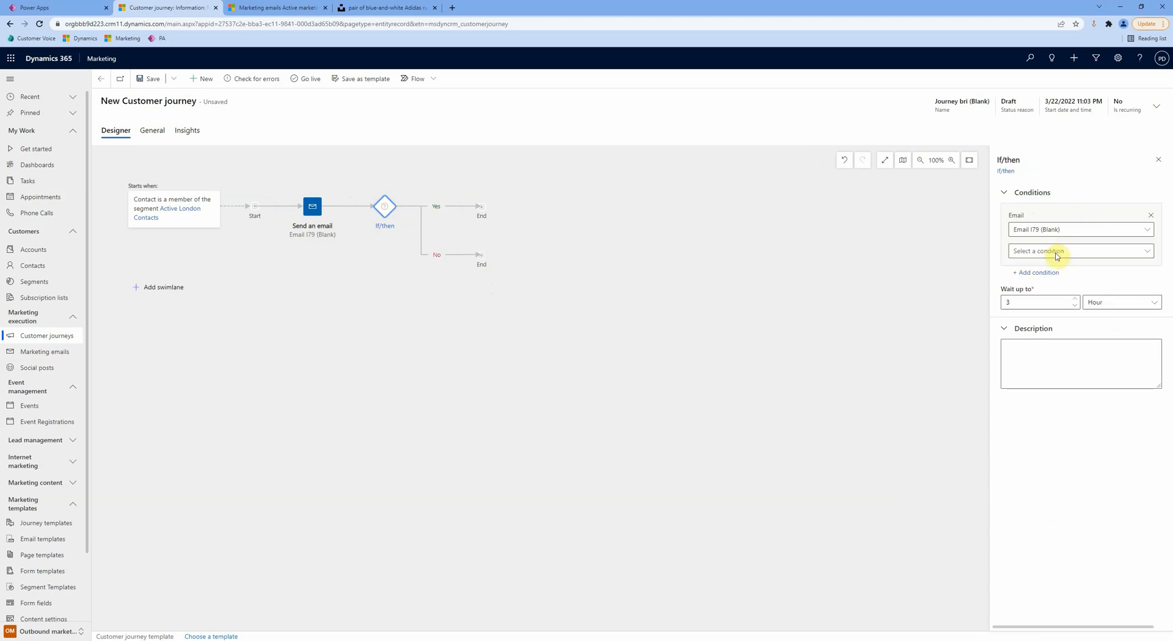
left_click(1073, 254)
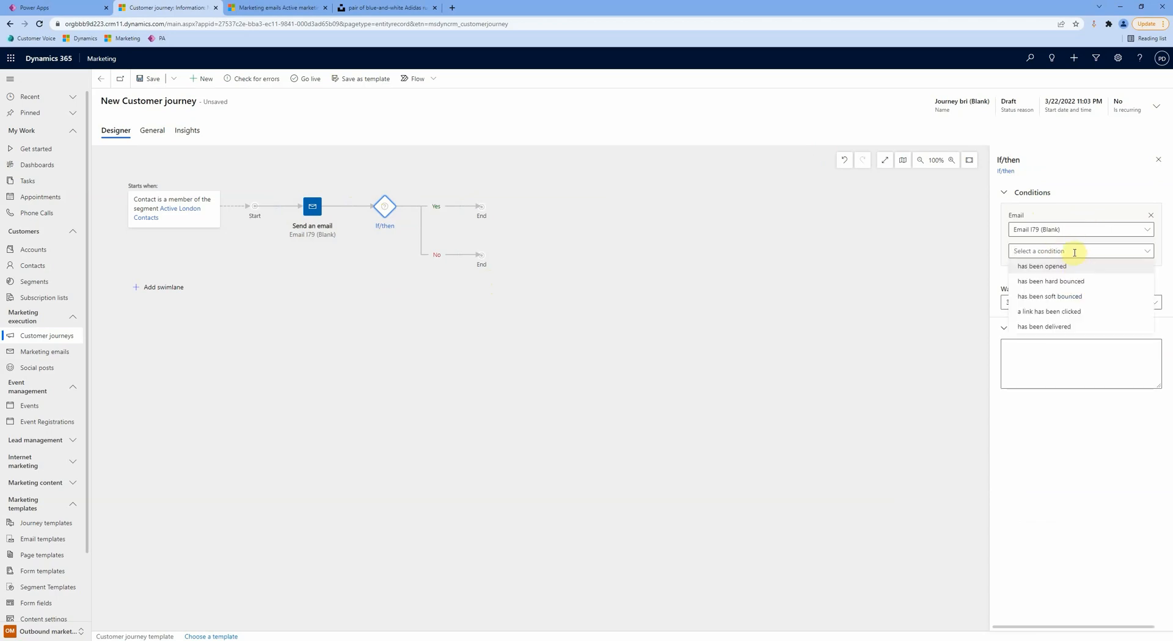
left_click(1043, 283)
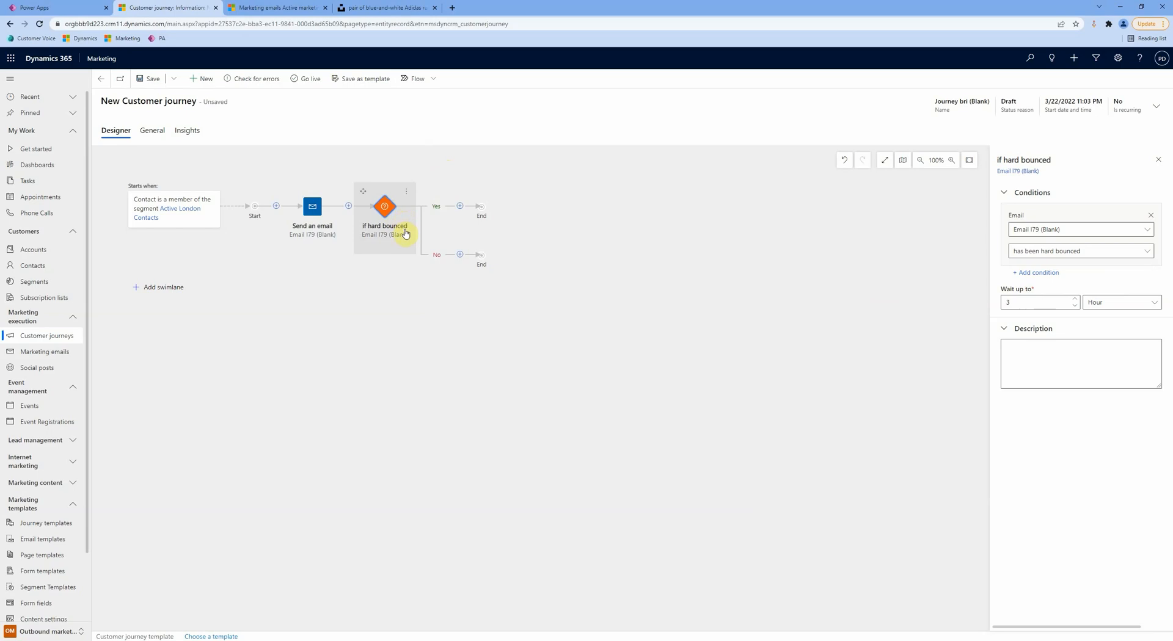
Step: Add a Task on the Yes branch using a new 'Get Email Address' task template with subject
left_click(460, 207)
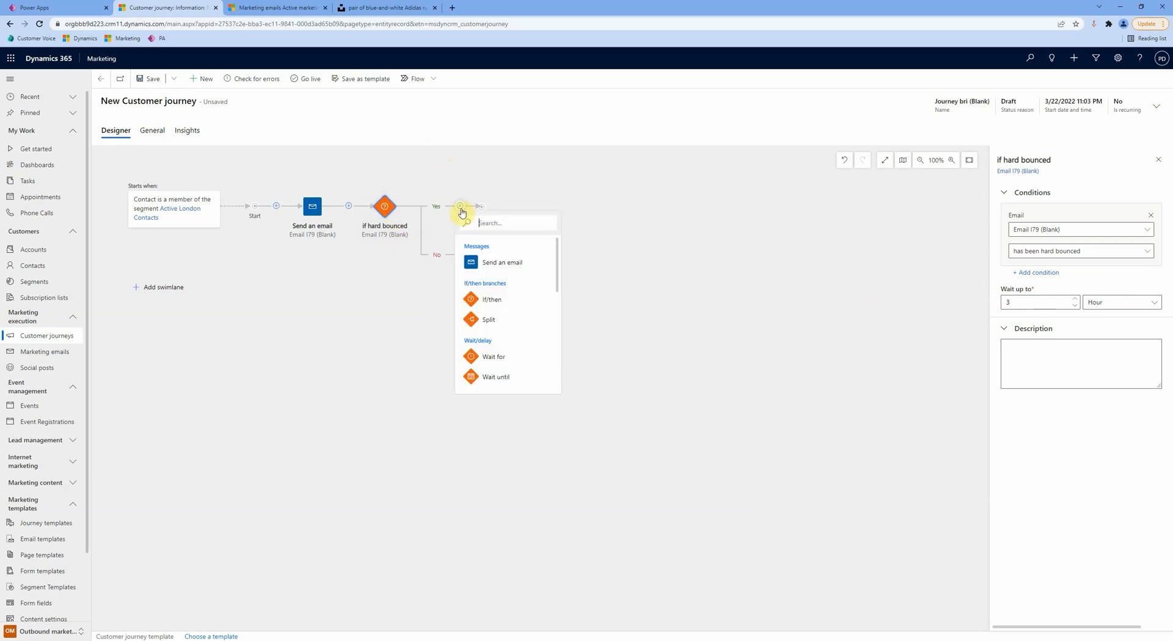
scroll(506, 263, "down", 5)
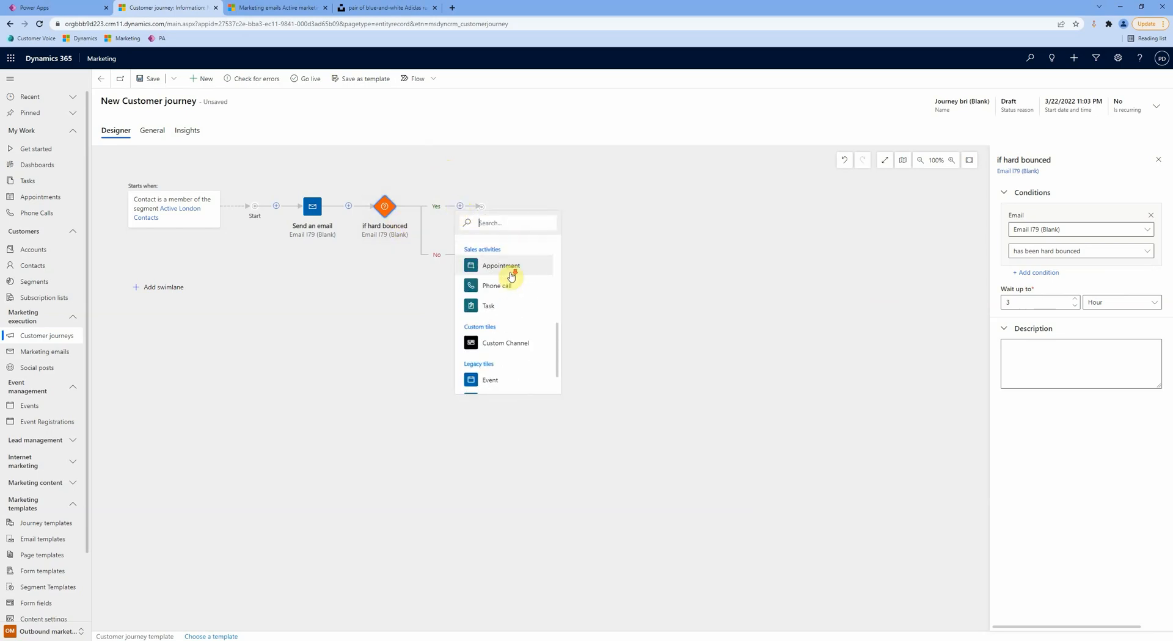
left_click(505, 306)
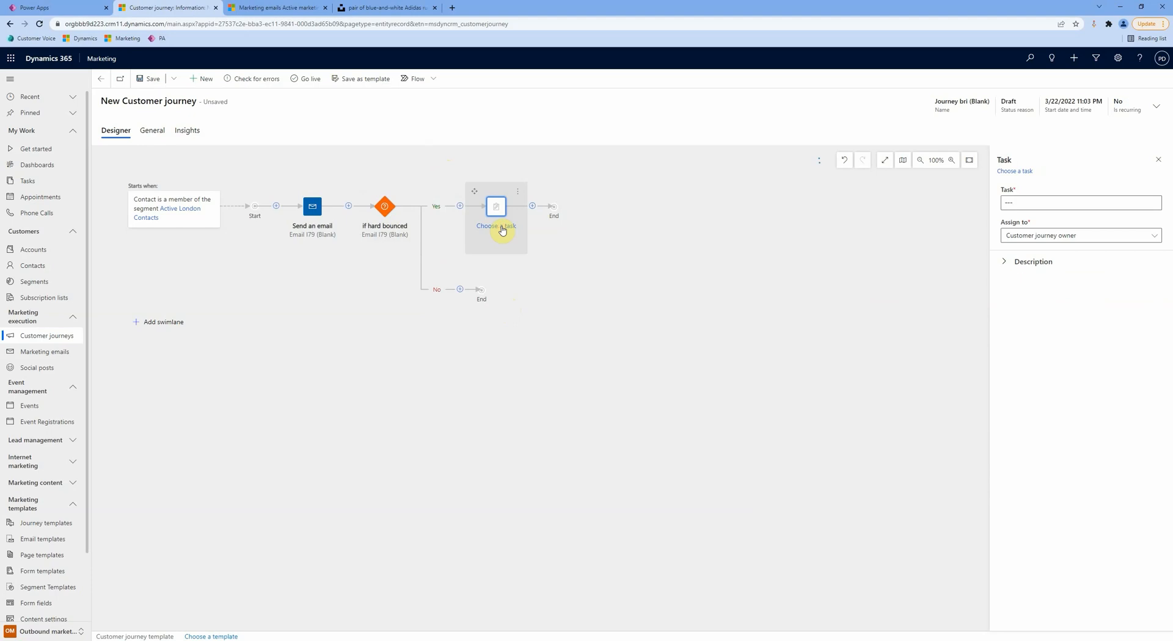
left_click(1153, 204)
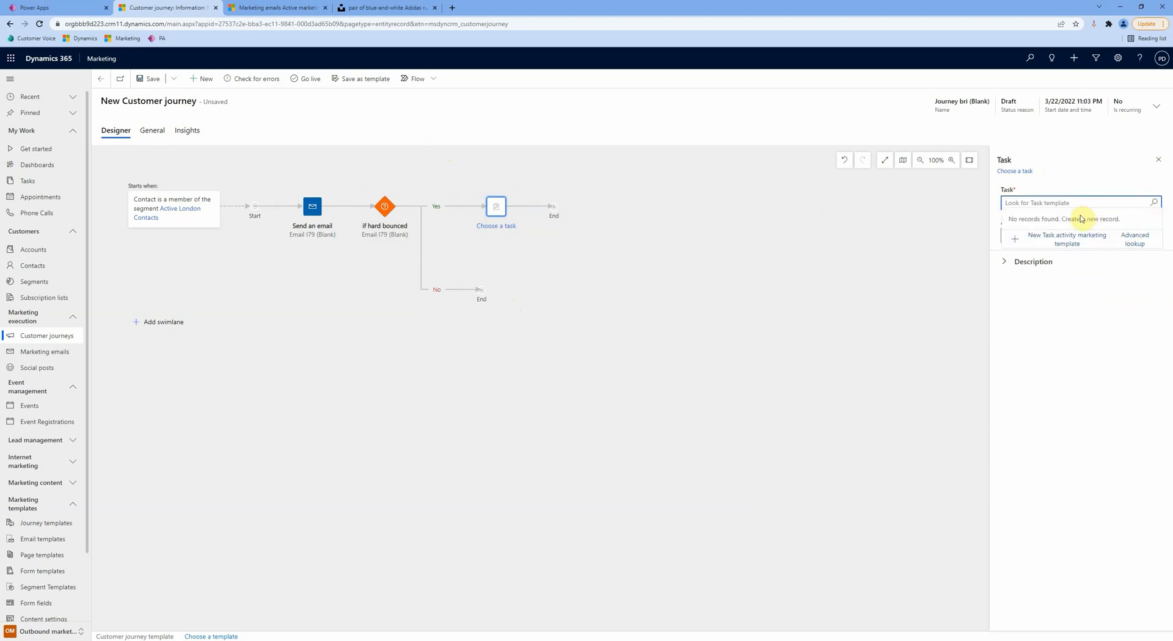
left_click(1061, 242)
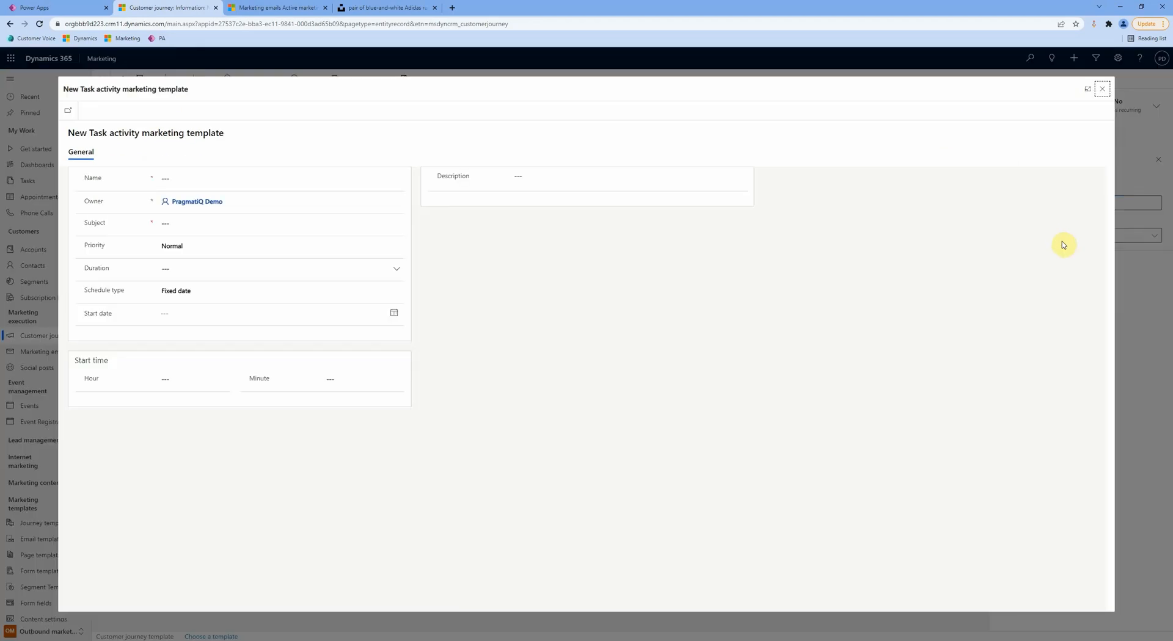
left_click(294, 171)
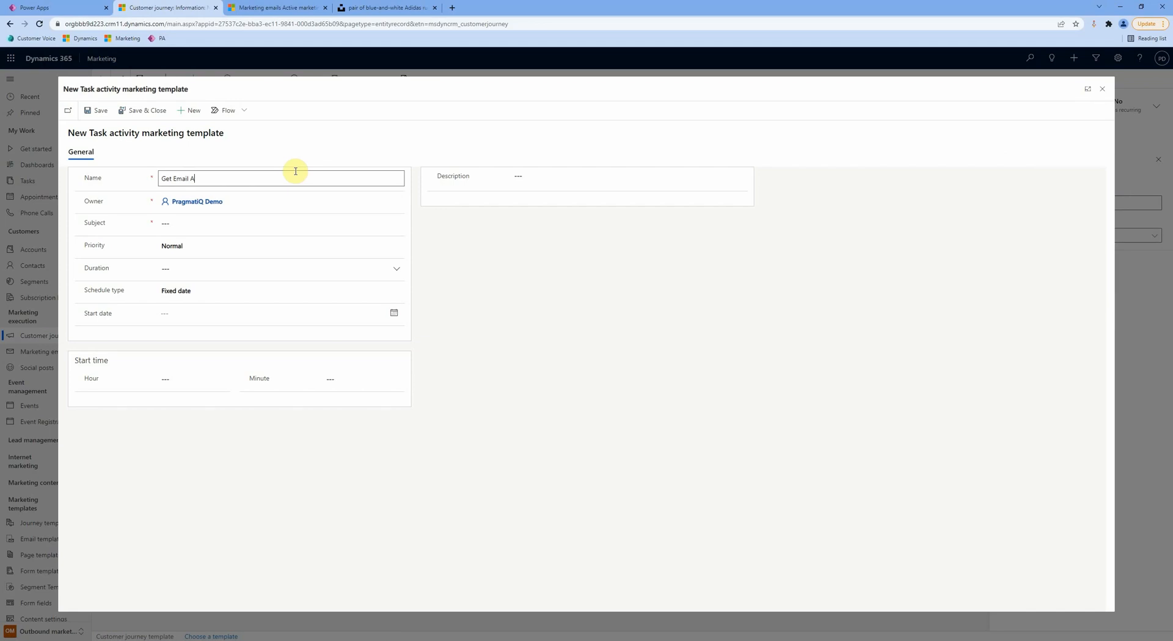
left_click(174, 224)
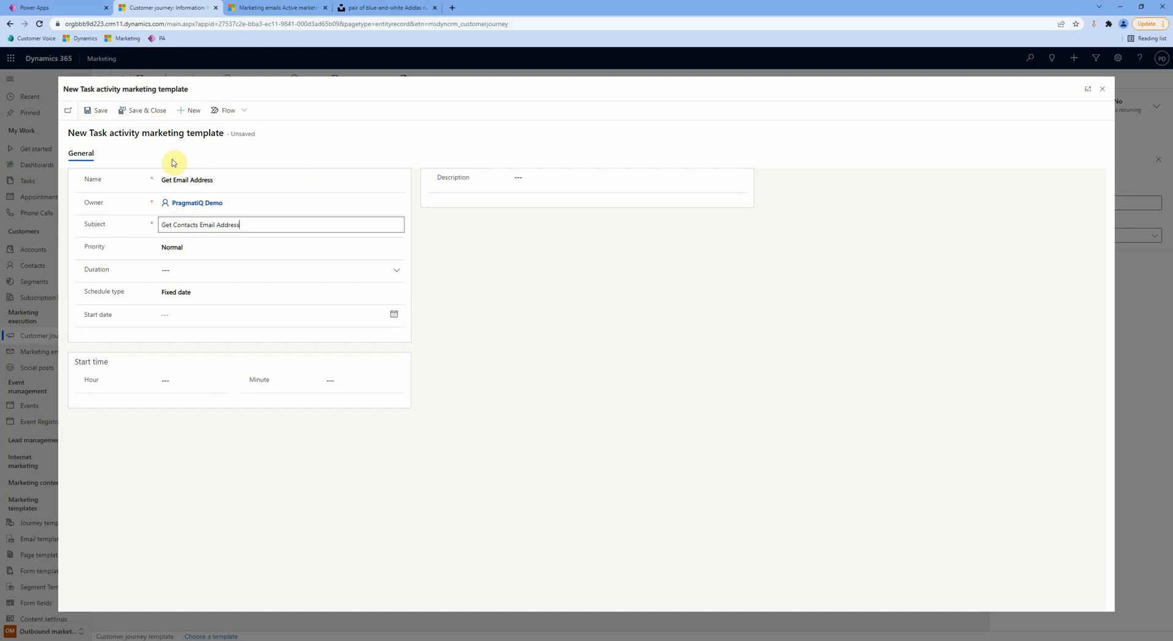
left_click(137, 120)
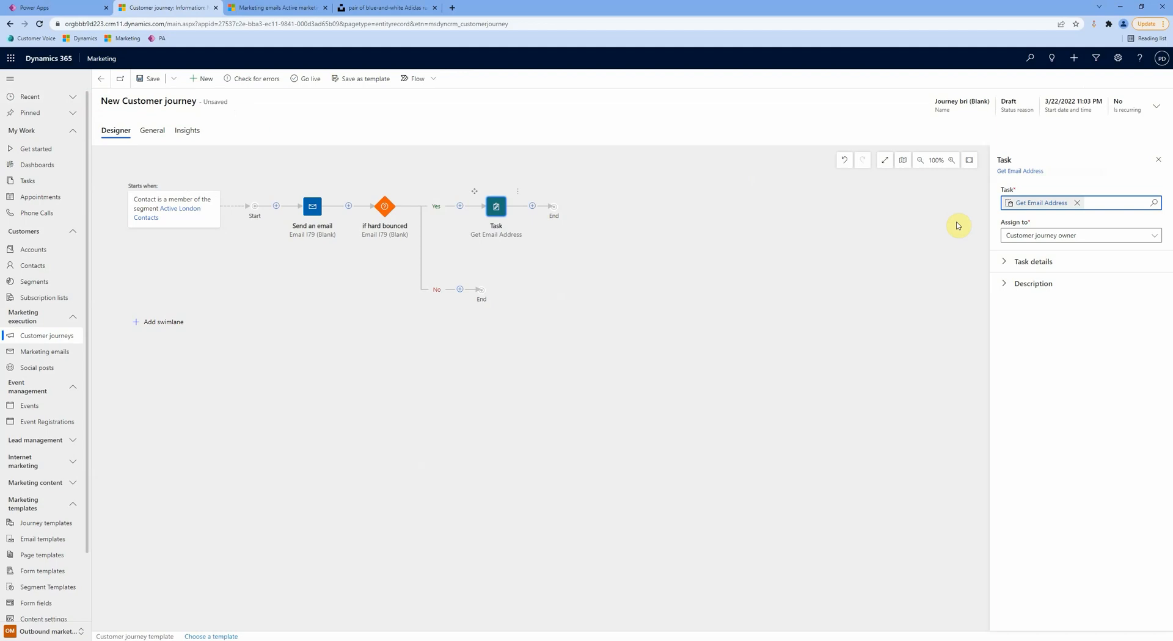
left_click(1033, 262)
left_click(1031, 305)
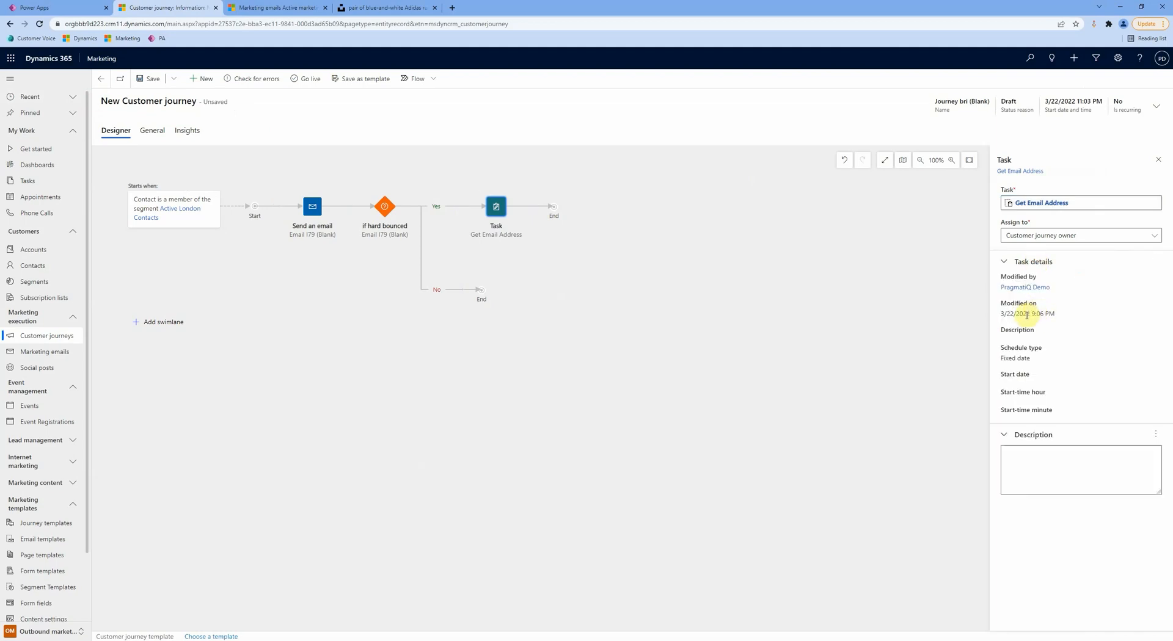
left_click(1024, 264)
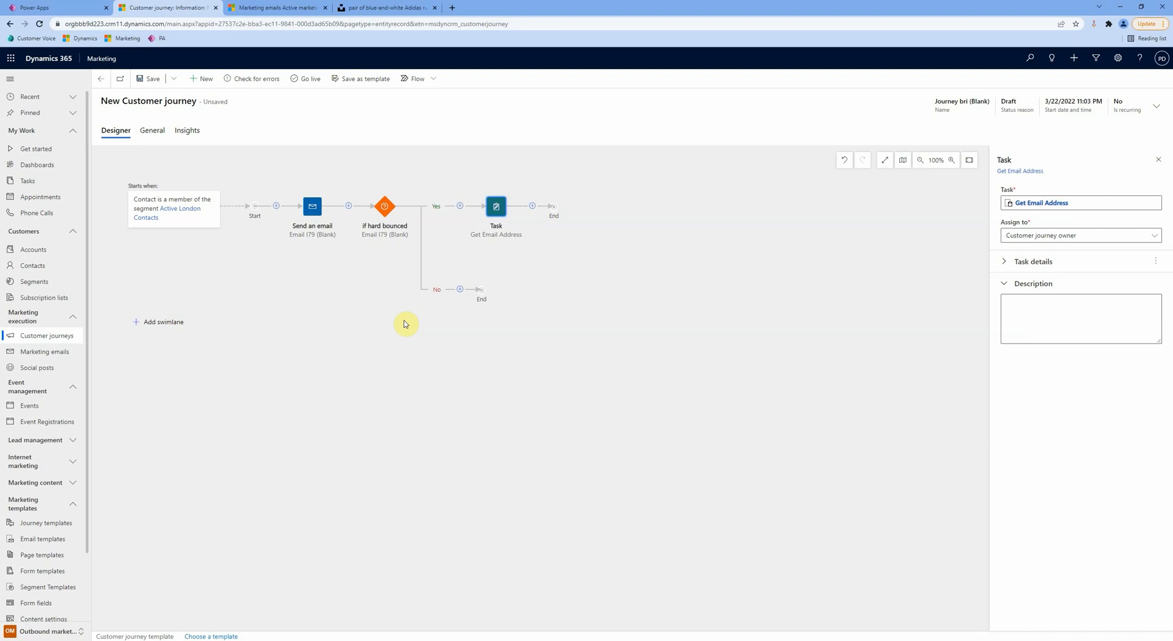
left_click(456, 287)
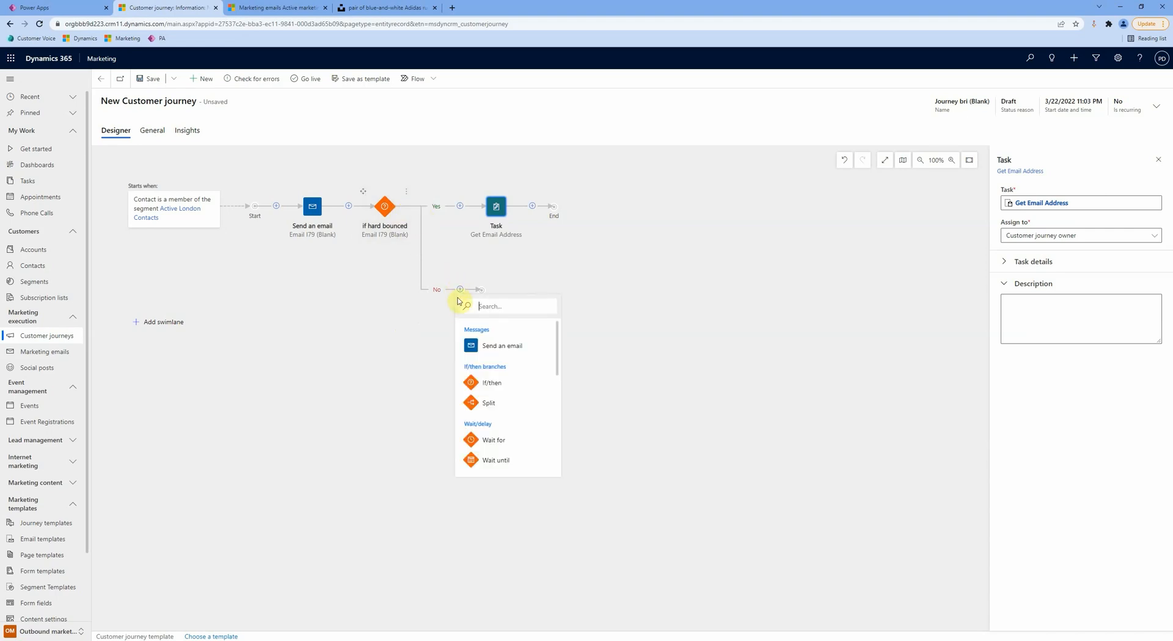
Step: Add a Wait for step of 7 days on the No branch
scroll(498, 349, "down", 2)
left_click(503, 390)
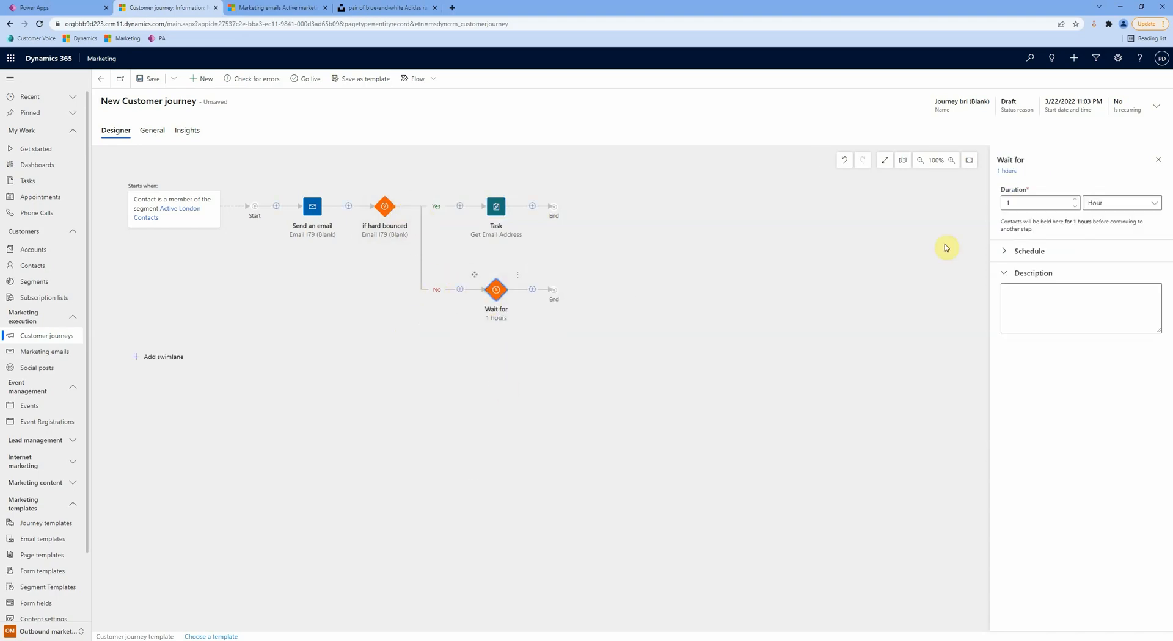
left_click(1038, 203)
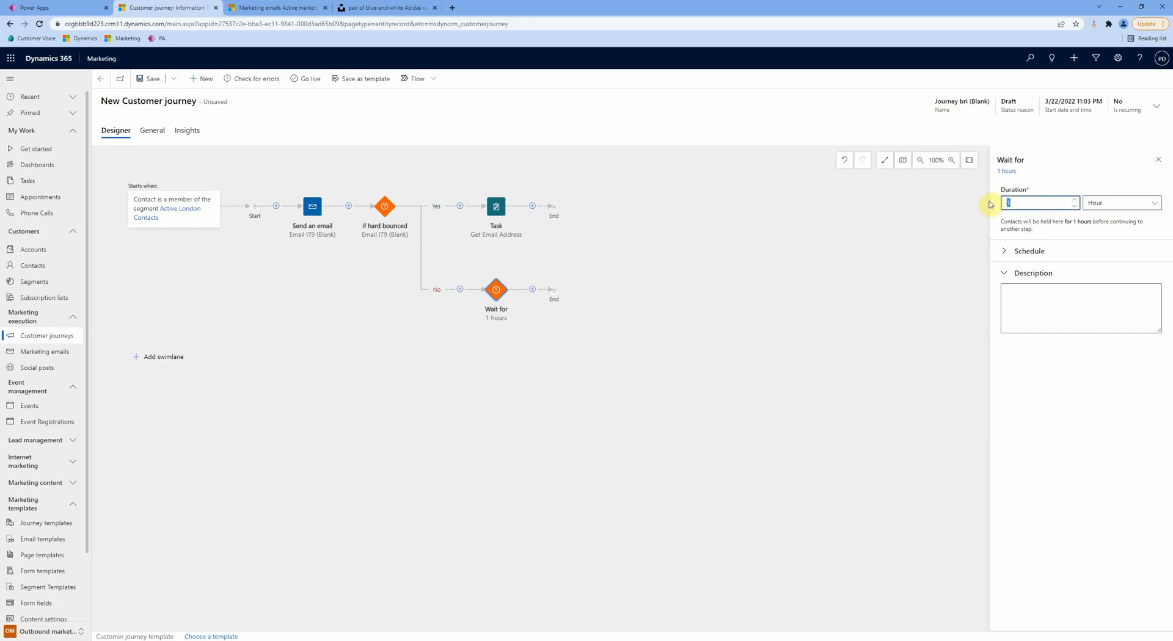
key("BackSpace")
type("7")
left_click(1106, 205)
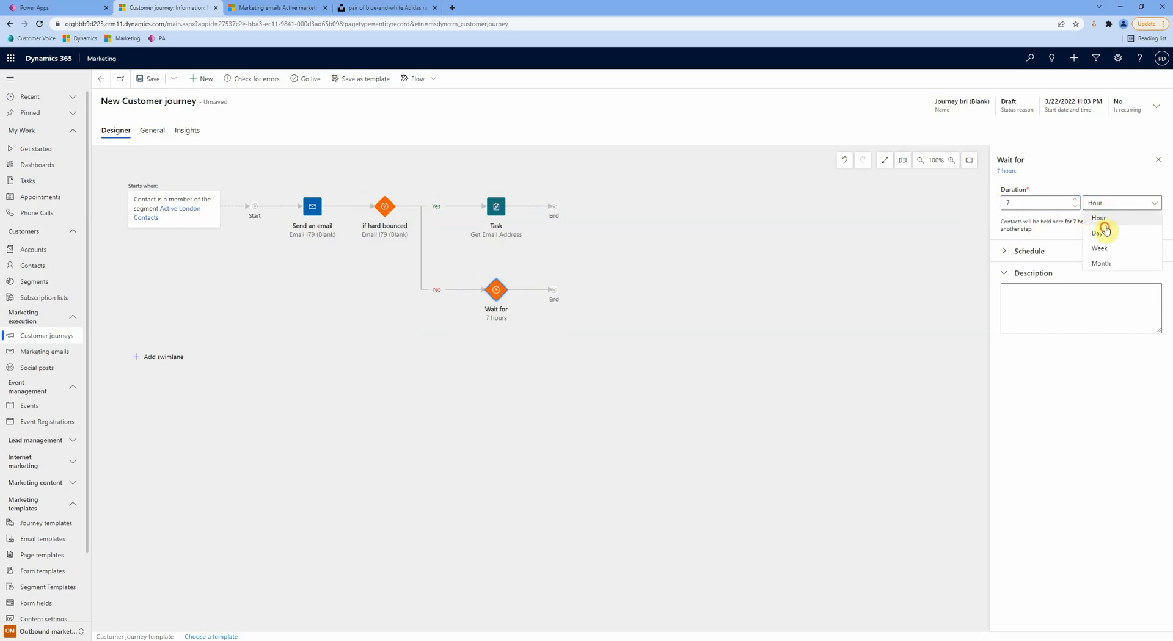
left_click(1098, 233)
Step: Add a Send an email step after the wait that resends Email I79 (Blank)
left_click(532, 289)
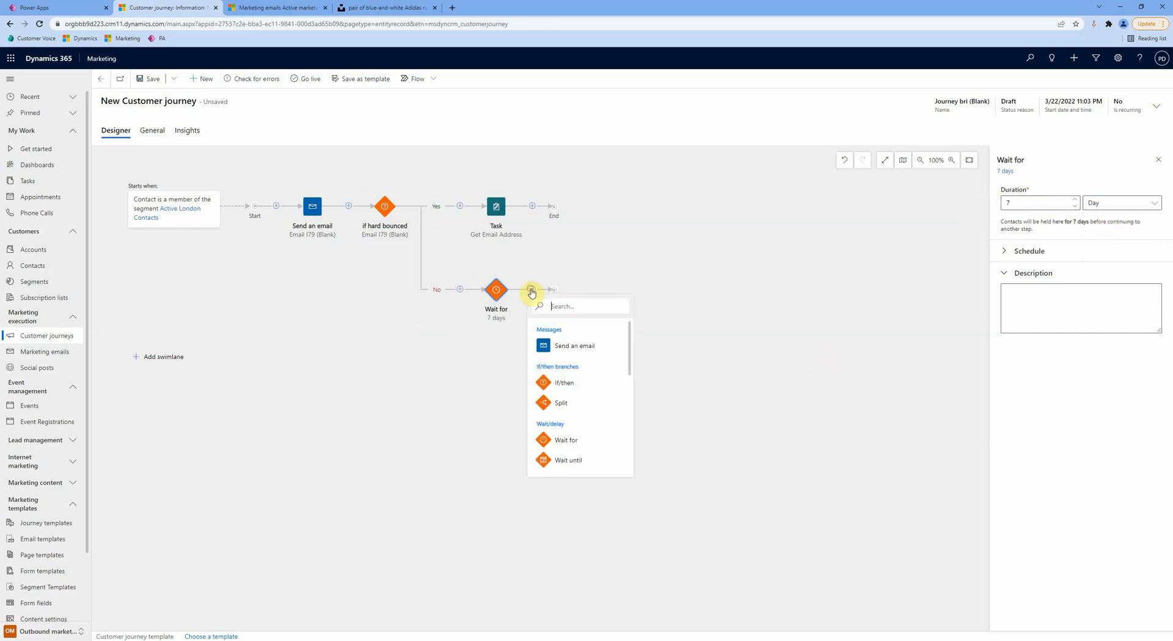
left_click(548, 346)
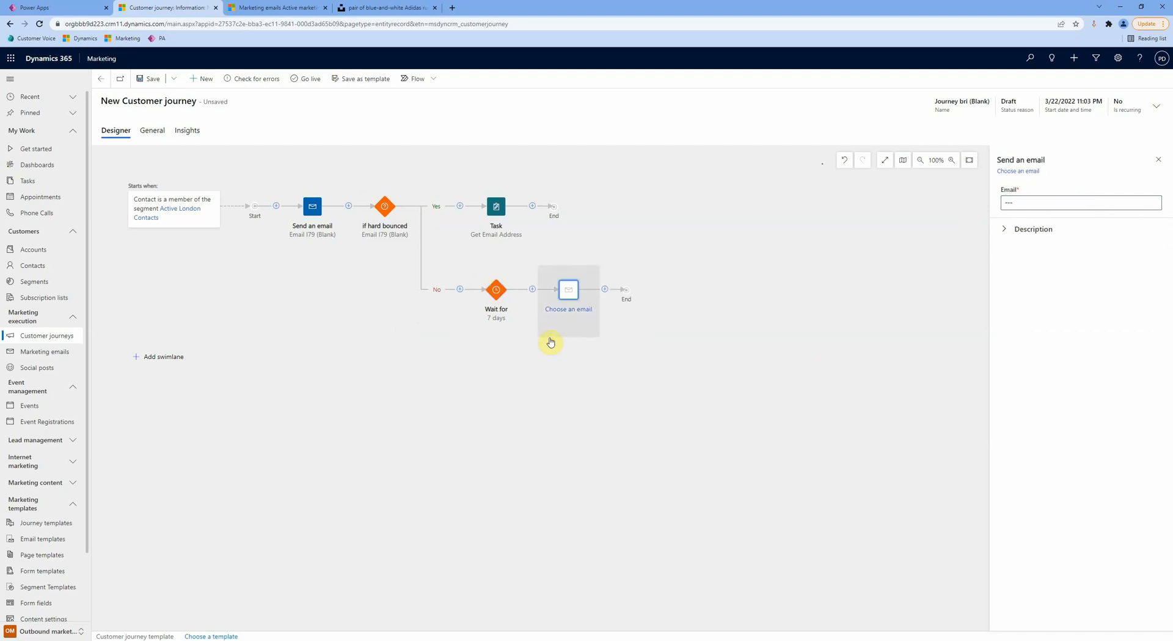
left_click(1156, 203)
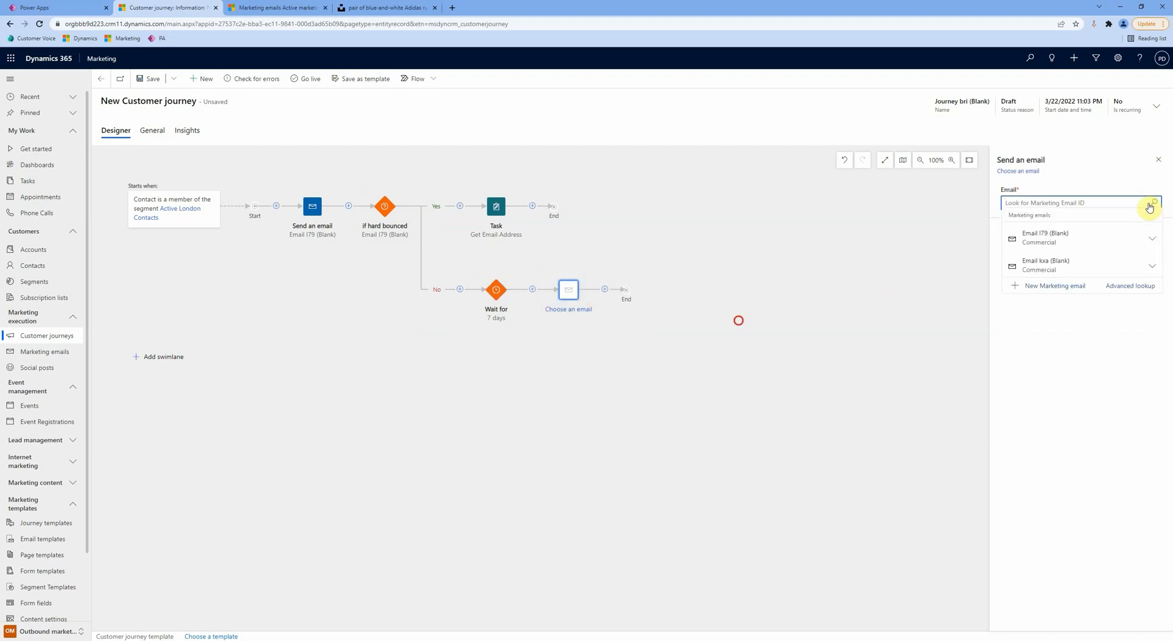
left_click(1074, 239)
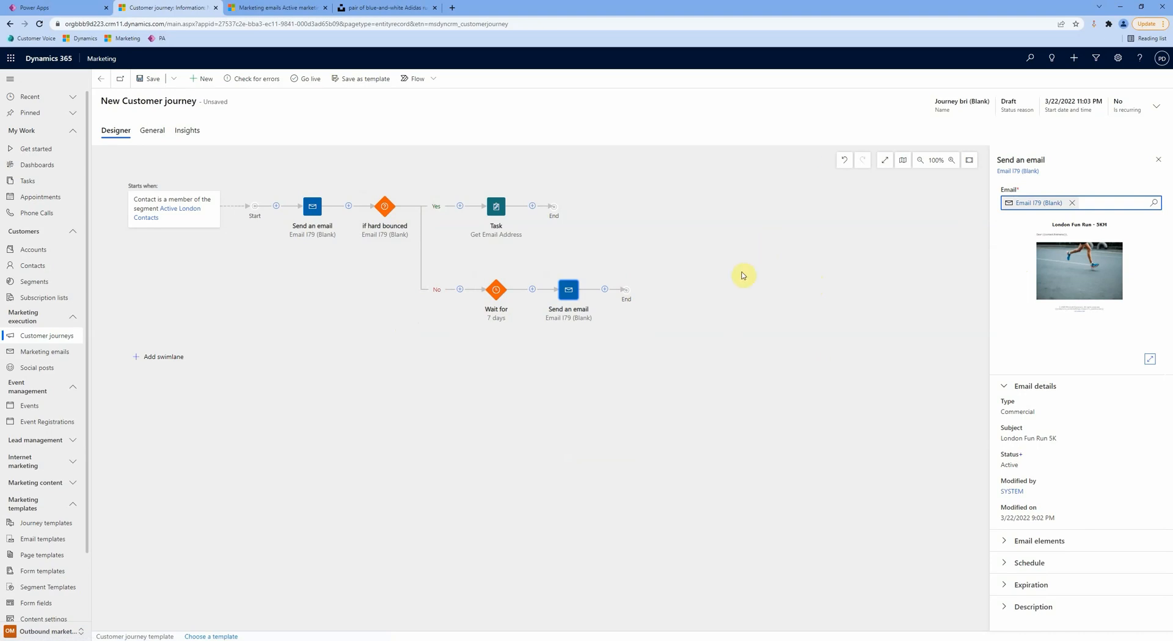
left_click(120, 79)
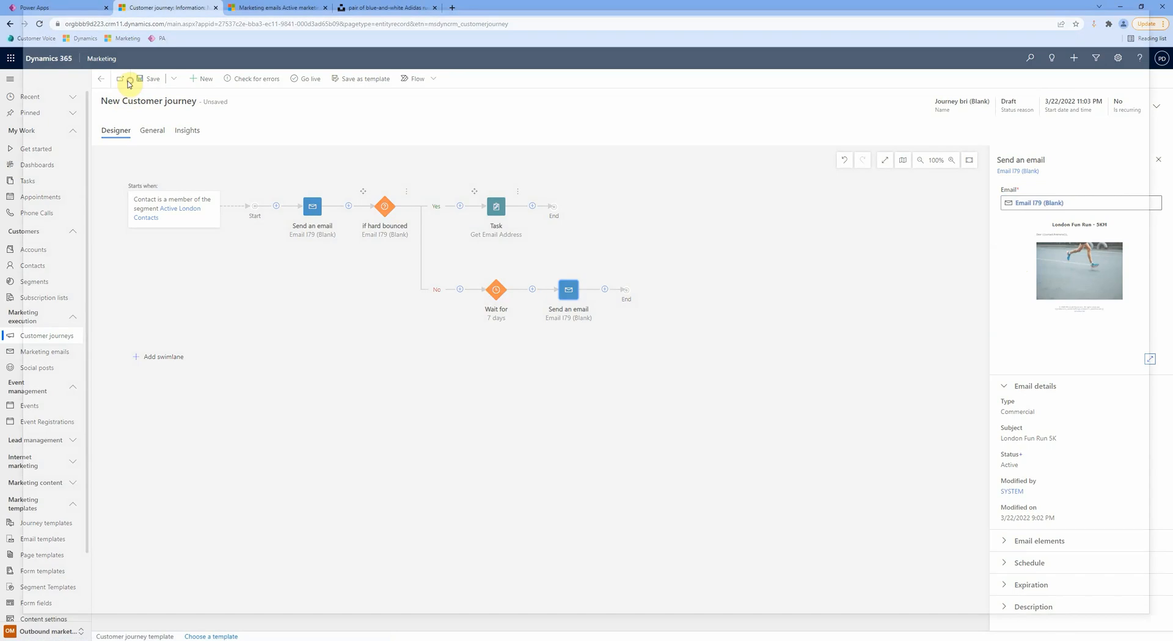
Step: Save the journey with Save and continue, reopen Journey bri (Blank), and start its go-live
left_click(1159, 7)
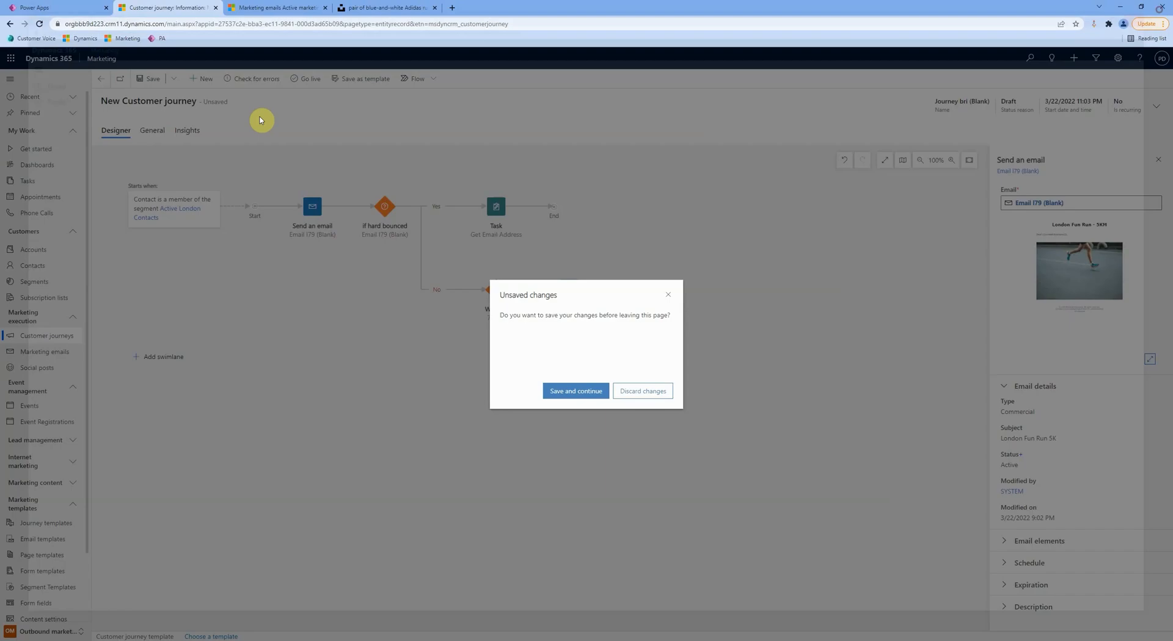
left_click(608, 396)
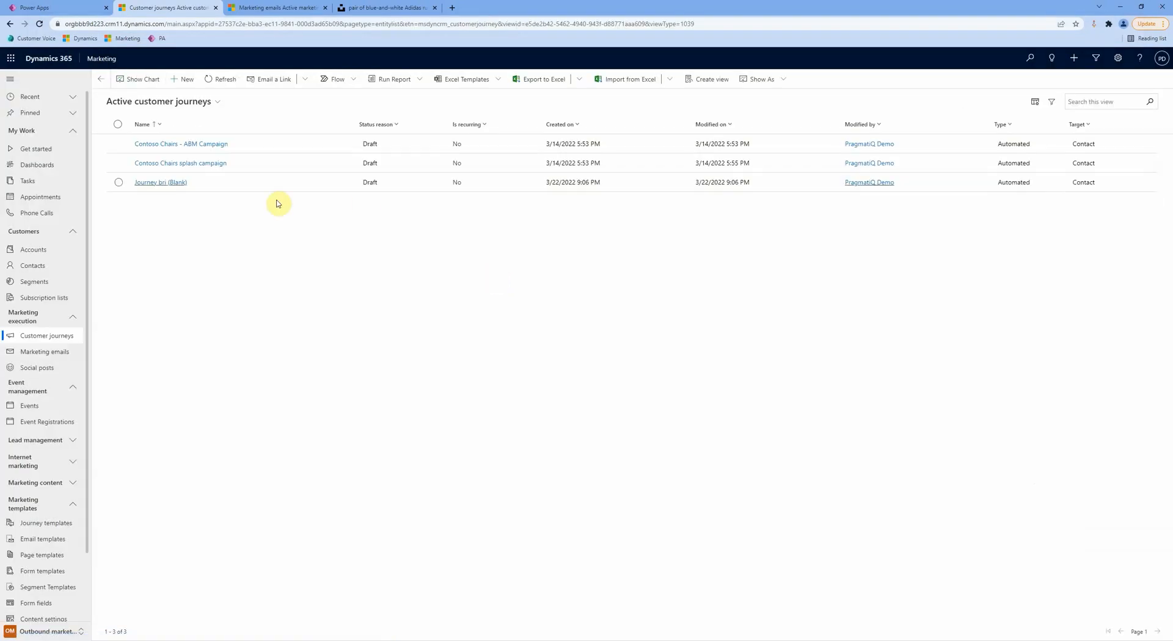
left_click(184, 184)
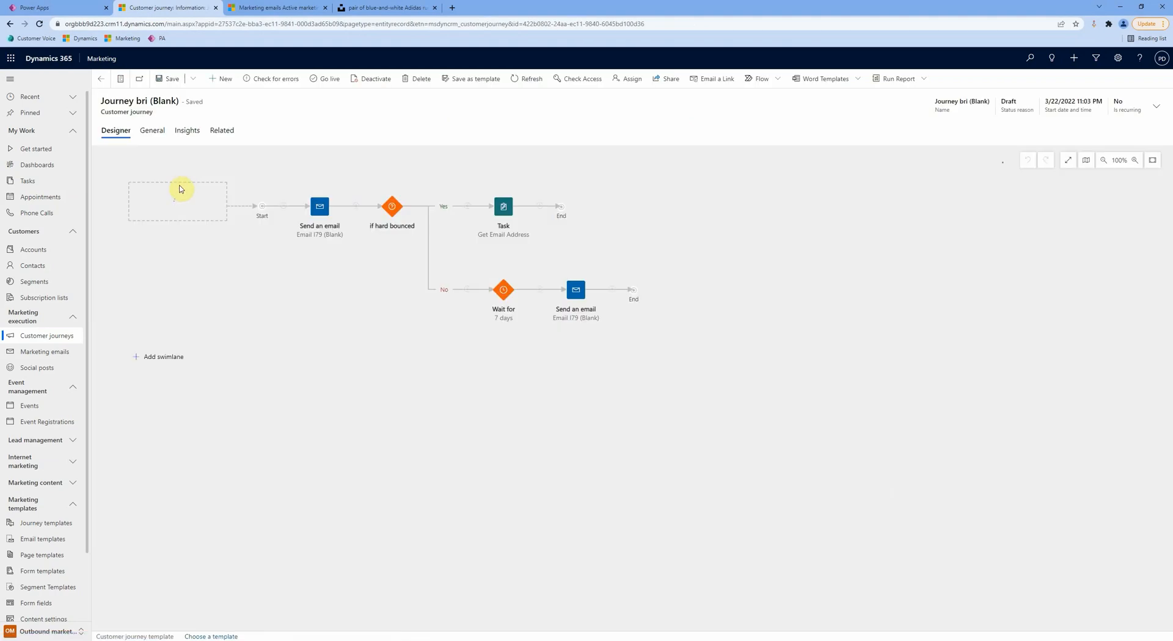
left_click(328, 82)
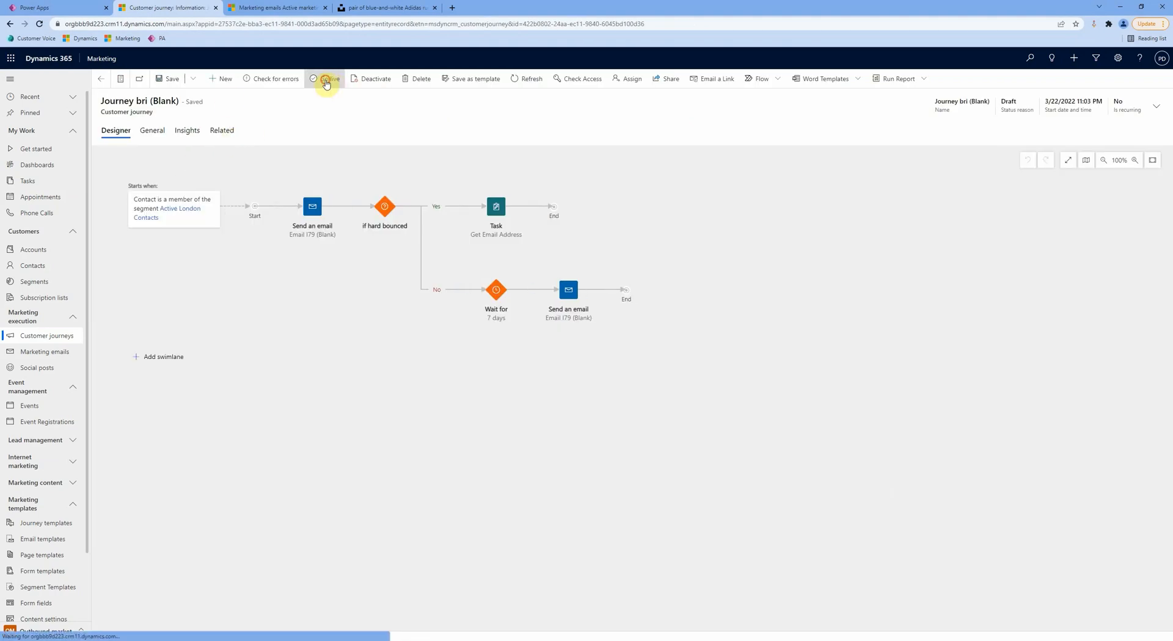